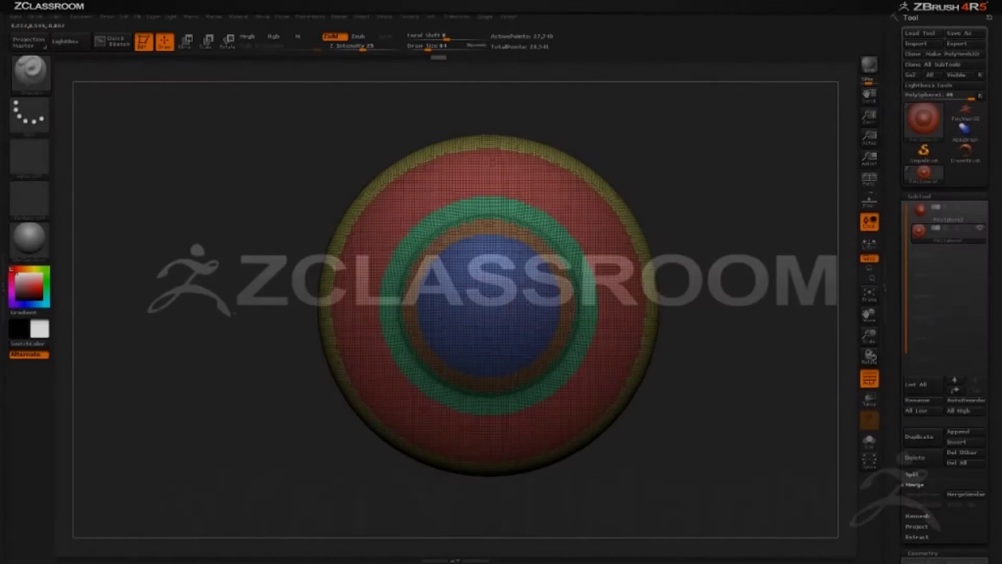
Hide the blue center and red polygroups of the disk, keeping the yellow, green and orange rings.
key(ctrl+shift)
ctrl+shift+click(481, 297)
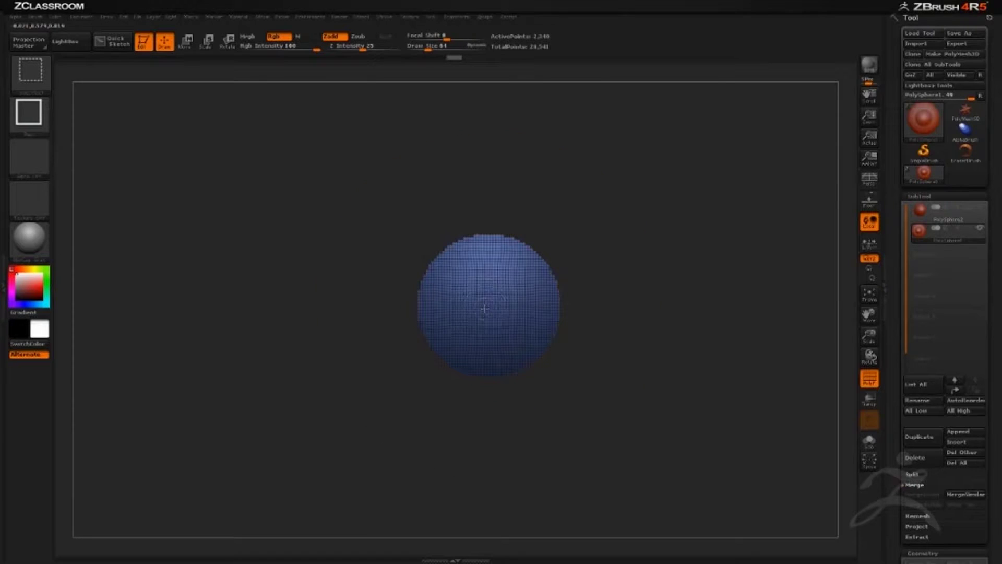
ctrl+shift+click(569, 232)
ctrl+shift+click(584, 215)
mouse_move(775, 308)
mouse_down()
mouse_move(716, 313)
mouse_move(784, 312)
mouse_move(680, 320)
mouse_move(713, 328)
mouse_move(681, 331)
mouse_move(712, 337)
mouse_up()
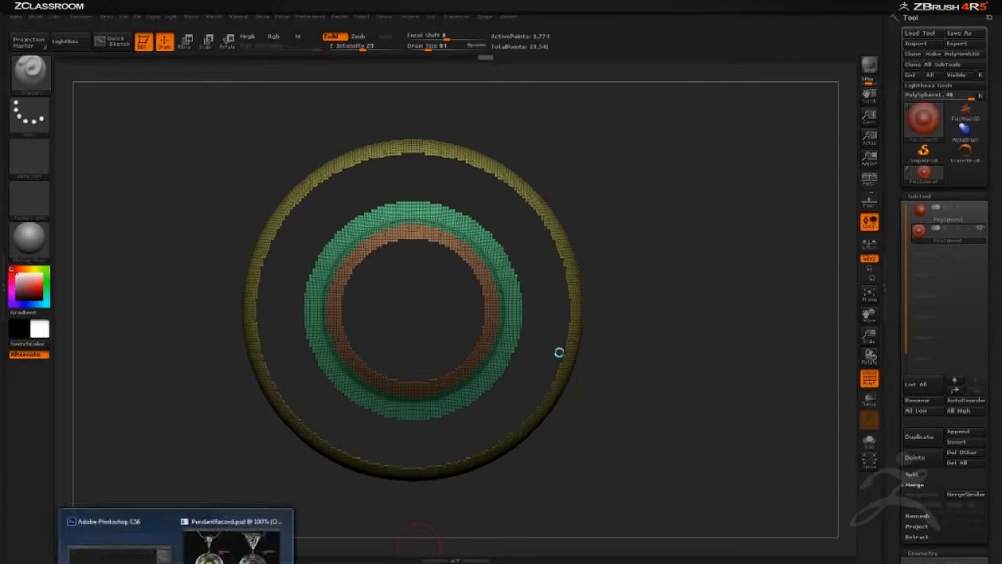
Switch to Photoshop's PendantRecord.psd to examine the two pendant reference photos, then return to ZBrush.
click(232, 533)
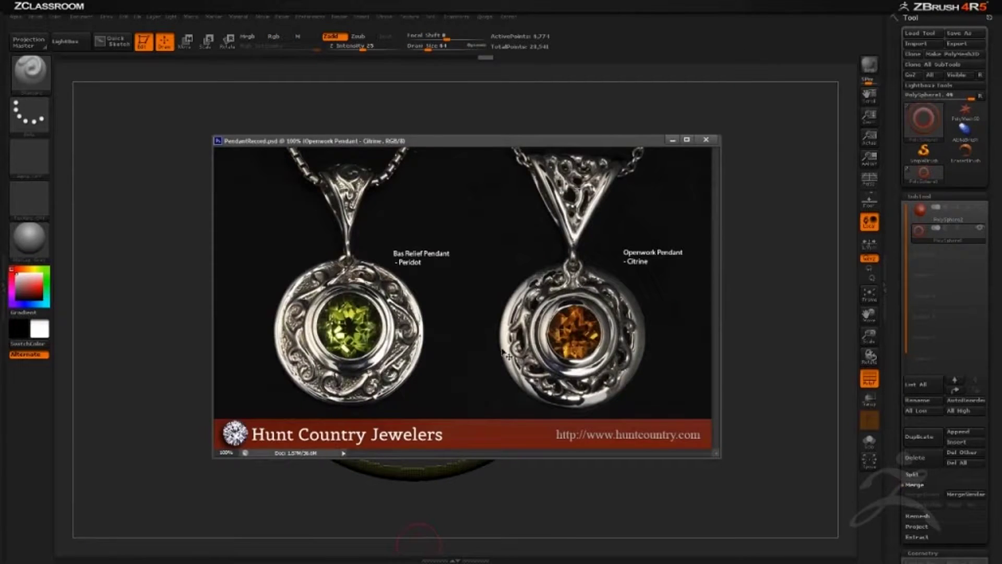
click(829, 334)
drag(847, 317, 778, 333)
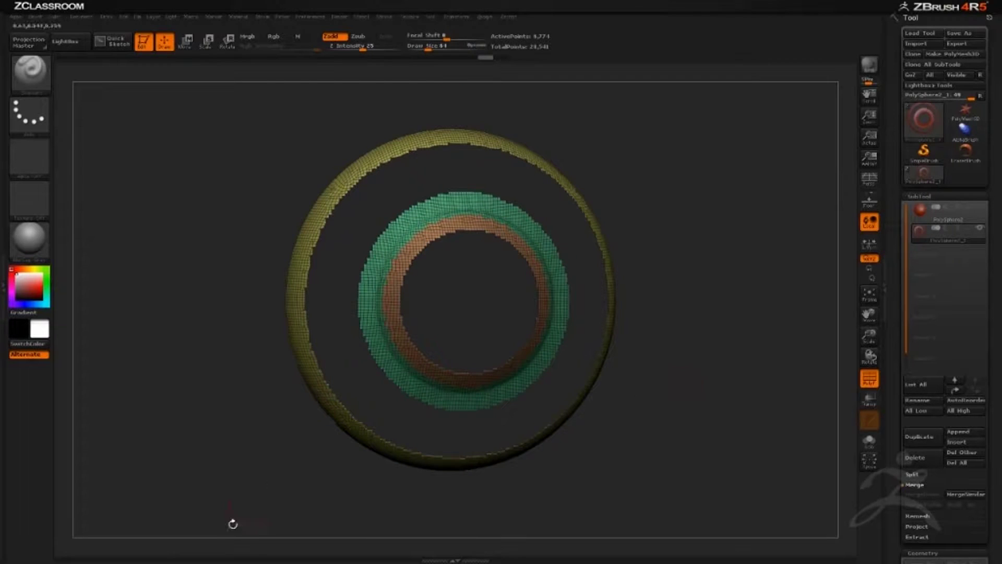
mouse_move(287, 541)
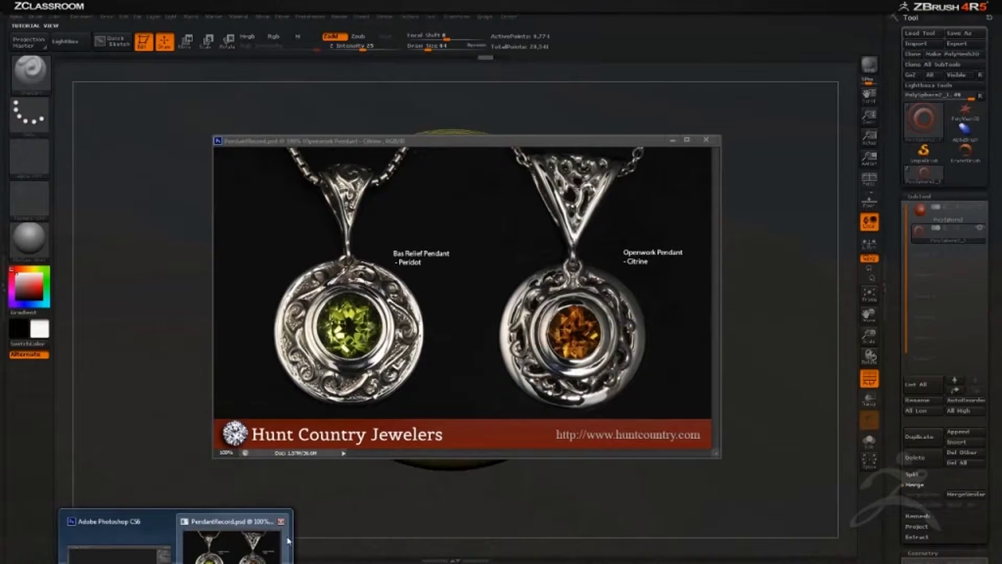
click(287, 540)
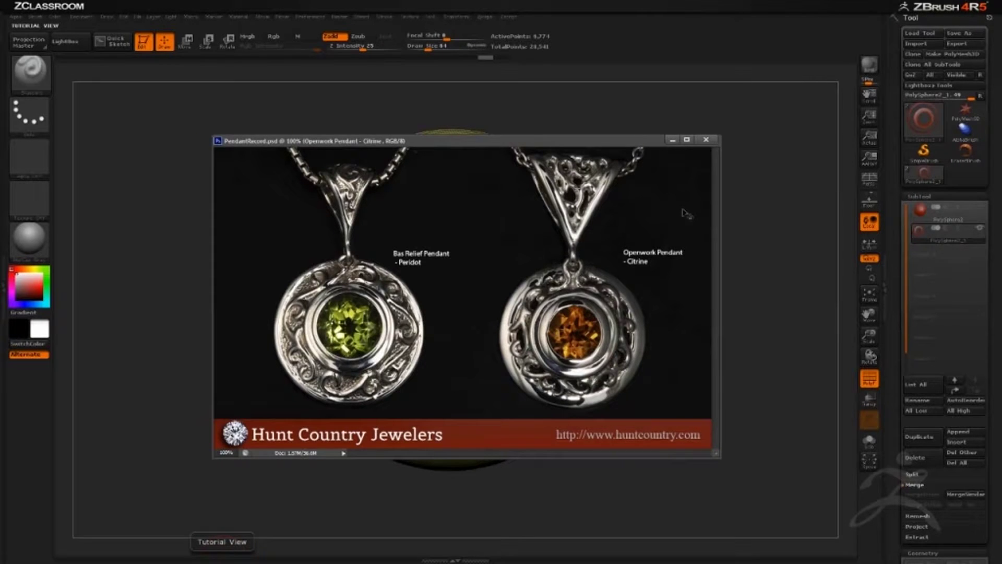
click(765, 159)
Duplicate the pendant disk subtool.
drag(764, 251, 791, 255)
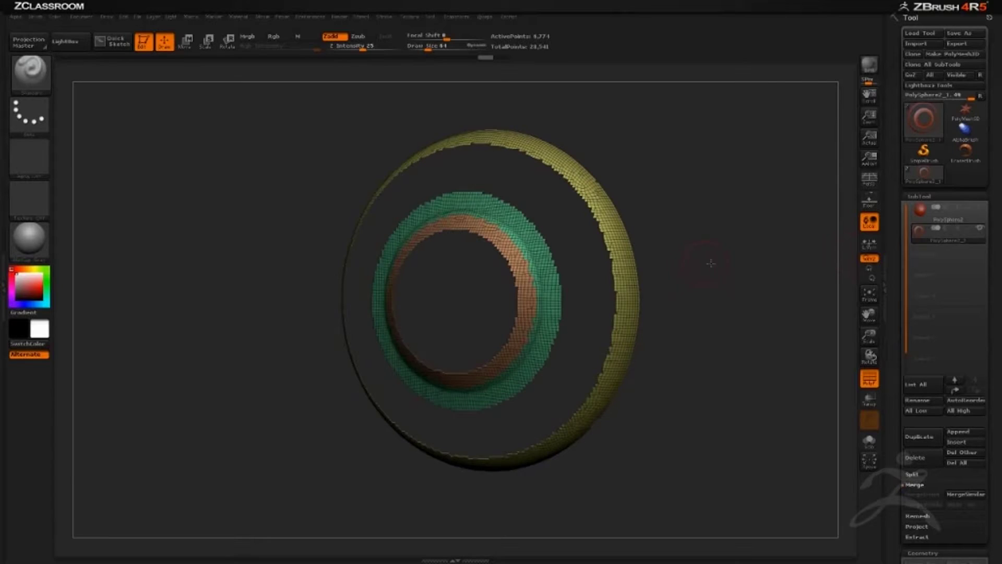
drag(711, 263, 819, 251)
click(923, 437)
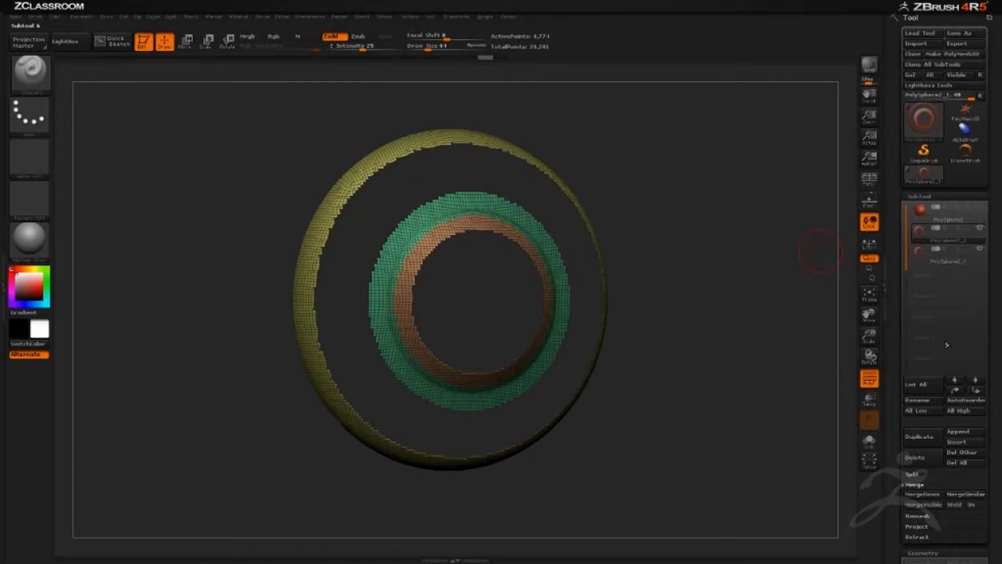
drag(673, 233, 726, 232)
drag(839, 230, 673, 228)
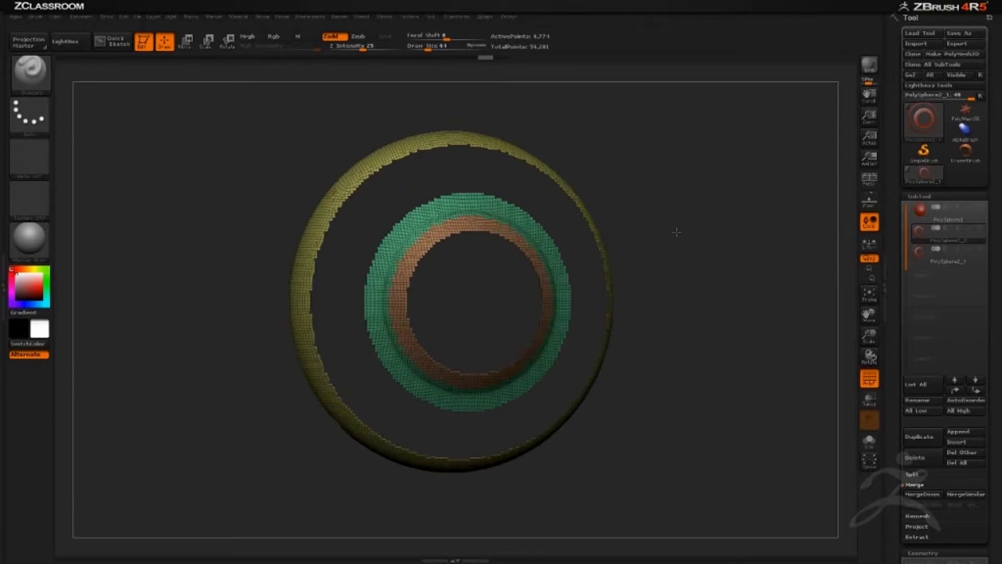
Reveal all hidden polygroups of the pendant disk and check its back.
key(ctrl+shift)
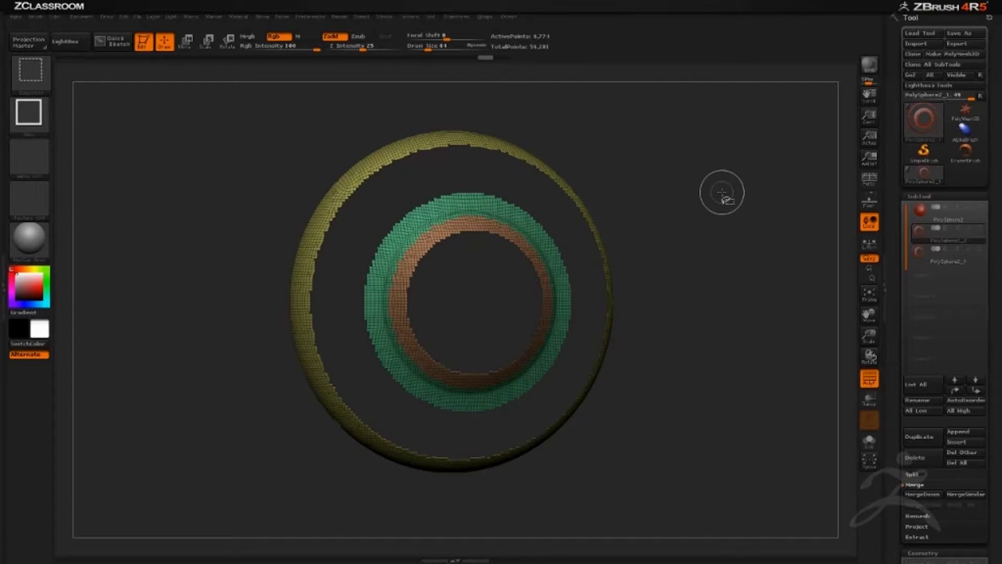
ctrl+shift+click(722, 193)
drag(758, 267, 683, 273)
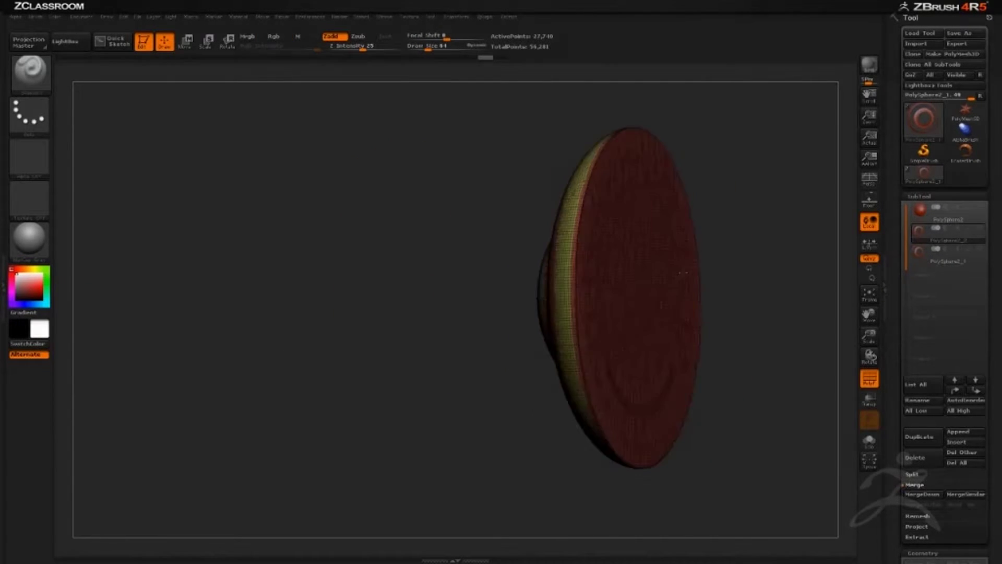
mouse_move(796, 233)
shift+mouse_down()
mouse_move(770, 226)
mouse_move(797, 238)
shift+mouse_up()
mouse_move(711, 265)
alt+mouse_down()
mouse_move(706, 248)
mouse_move(729, 266)
alt+mouse_up()
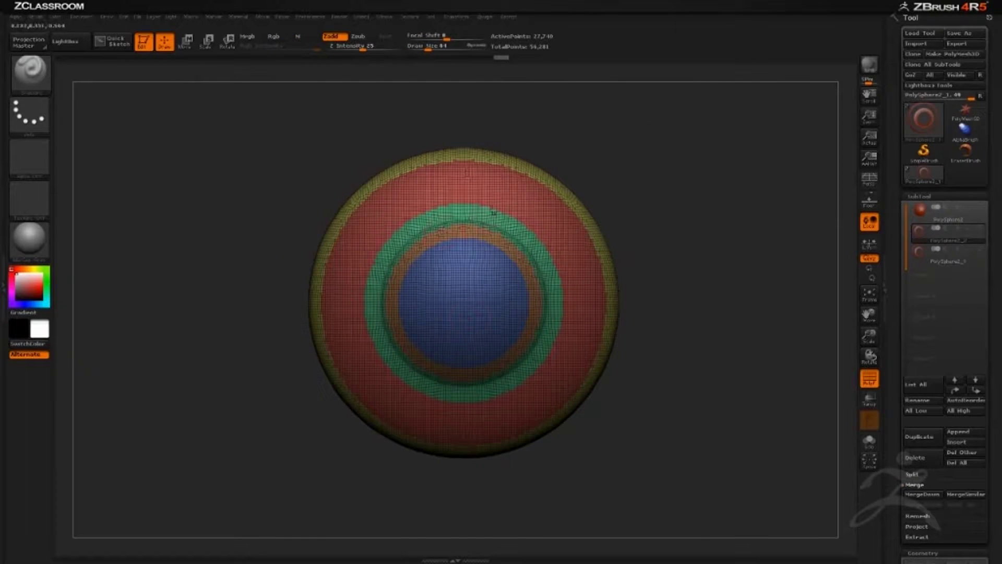
Isolate the red polygroup and keep only the portion forming the disk's flat back shown.
drag(536, 198, 480, 261)
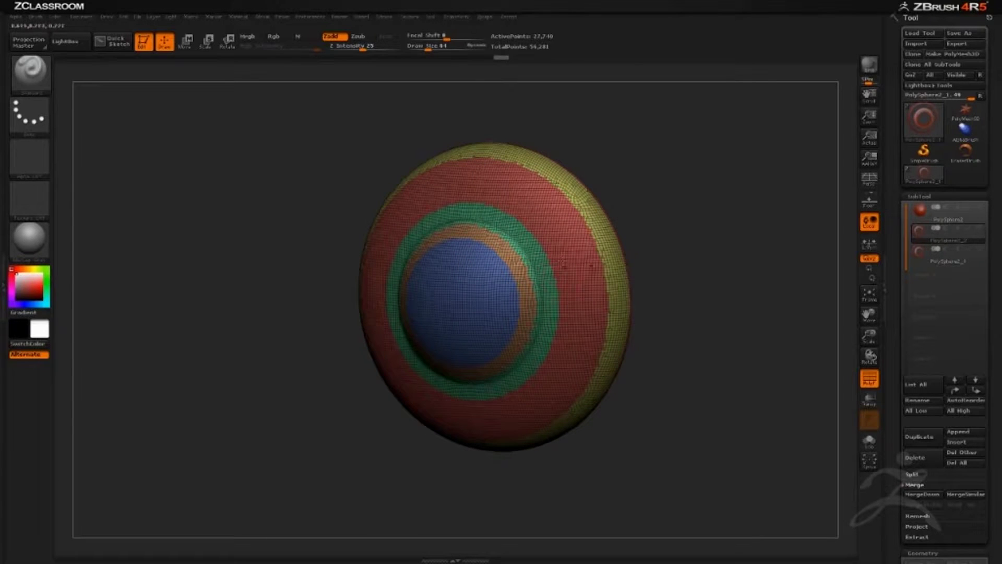
drag(691, 282, 746, 288)
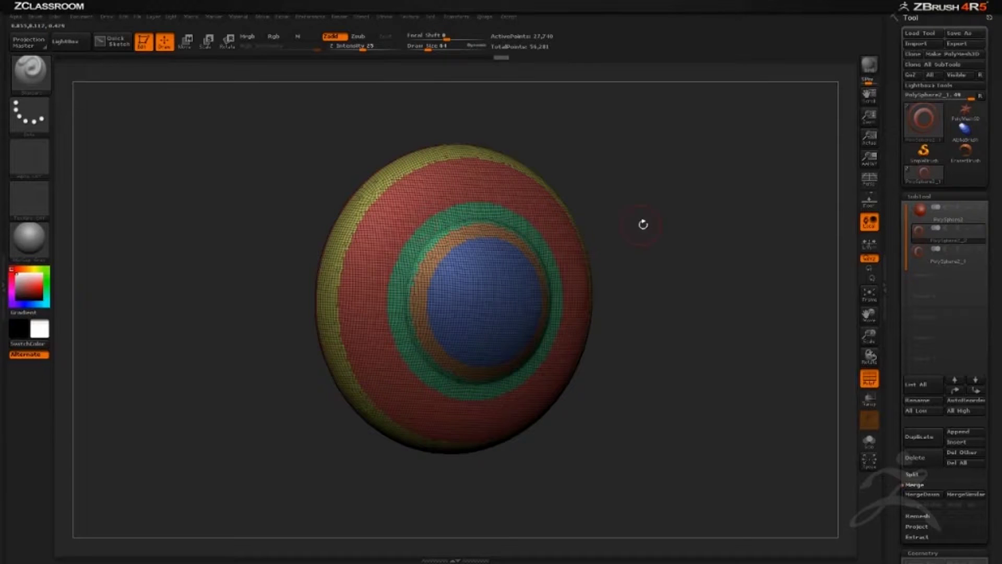
drag(643, 224, 621, 227)
drag(700, 299, 685, 298)
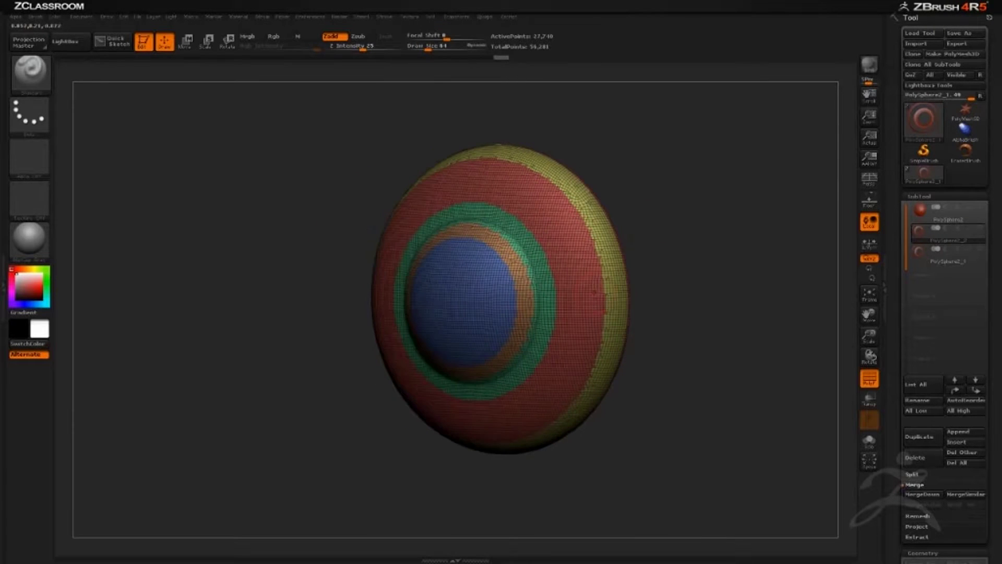
mouse_move(727, 249)
mouse_down()
mouse_move(747, 249)
mouse_move(618, 259)
mouse_up()
key(ctrl+shift)
ctrl+shift+click(551, 266)
drag(711, 282, 703, 391)
mouse_move(683, 455)
ctrl+shift+mouse_down()
mouse_move(662, 368)
mouse_move(532, 88)
ctrl+shift+mouse_up()
Mask the isolated flat back to make it its own polygroup, and reveal the whole disk.
mouse_move(673, 230)
mouse_down()
mouse_move(693, 246)
mouse_move(730, 179)
mouse_move(712, 237)
mouse_up()
mouse_move(400, 151)
ctrl+mouse_down()
mouse_move(532, 353)
mouse_move(636, 435)
ctrl+mouse_up()
drag(706, 360, 761, 329)
ctrl+shift+click(727, 383)
mouse_move(727, 383)
alt+mouse_down()
mouse_move(725, 322)
mouse_move(769, 318)
alt+mouse_up()
Hide the blue center polygroup and the flat back of the disk.
key(ctrl+shift)
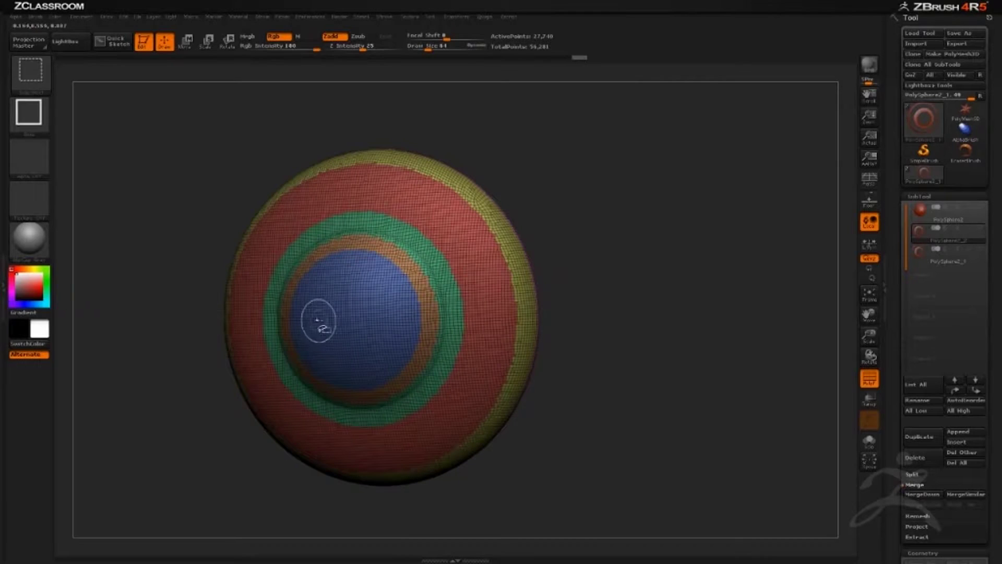
ctrl+shift+click(347, 314)
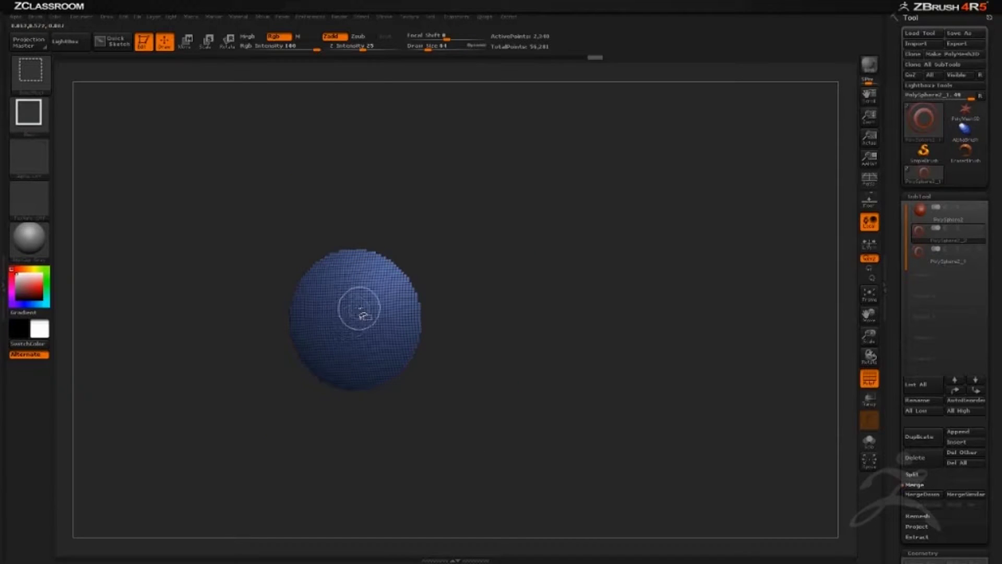
ctrl+shift+click(359, 308)
drag(606, 329, 486, 321)
ctrl+shift+click(473, 325)
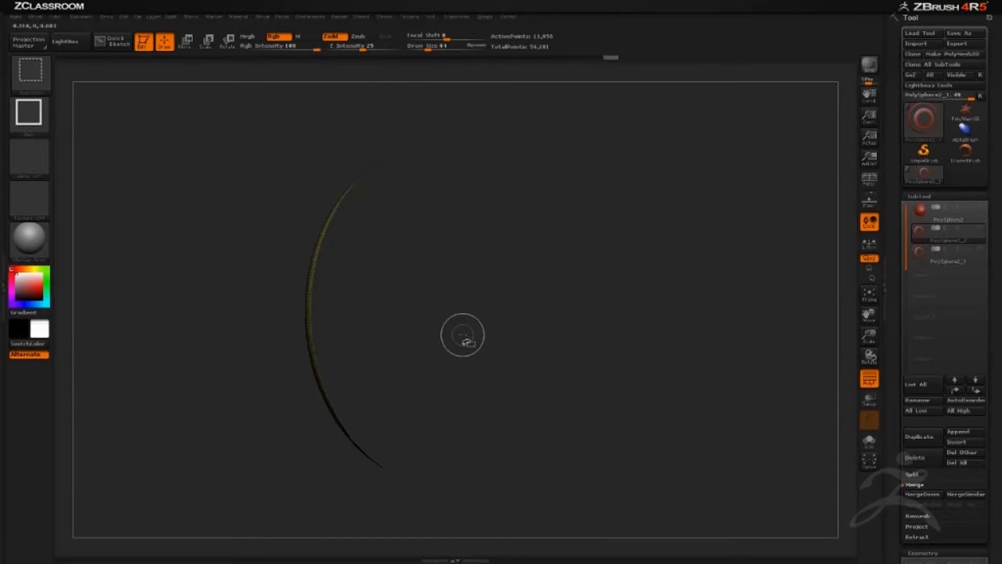
drag(655, 307, 595, 266)
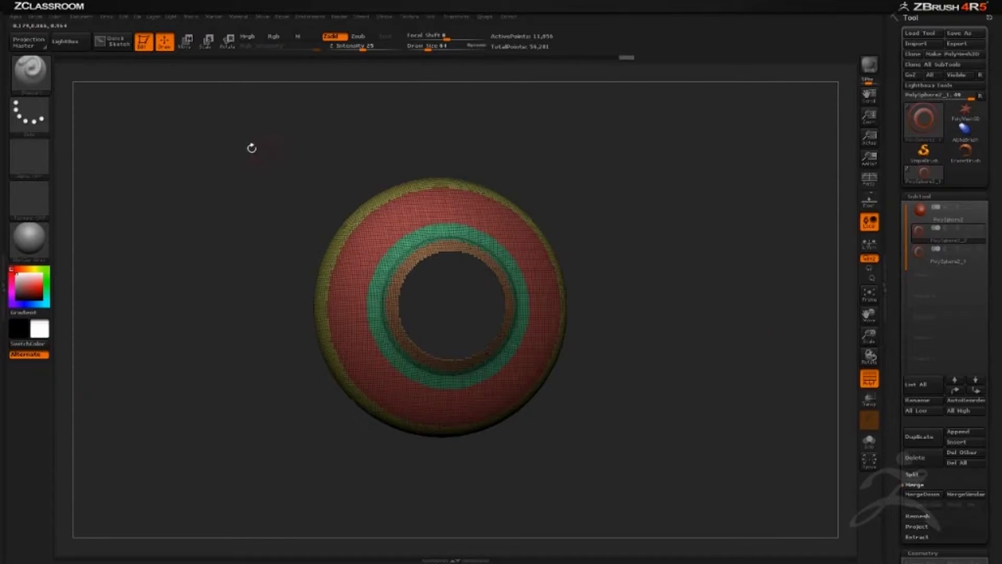
Mask the whole remaining front ring surface and merge it into a single polygroup.
ctrl+drag(230, 126, 662, 485)
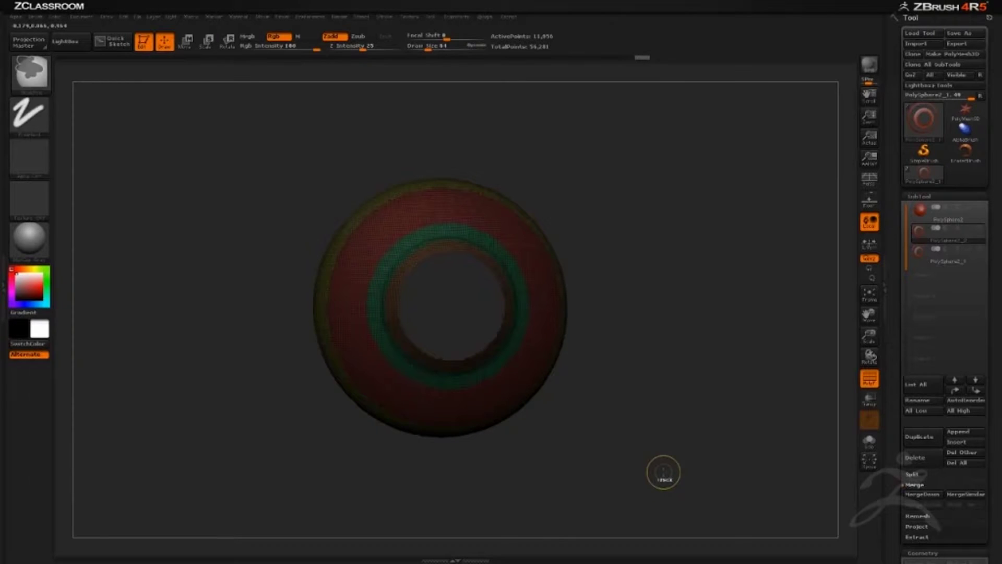
key(ctrl+w)
mouse_move(742, 410)
mouse_down()
mouse_move(672, 418)
mouse_move(691, 413)
mouse_move(694, 327)
mouse_up()
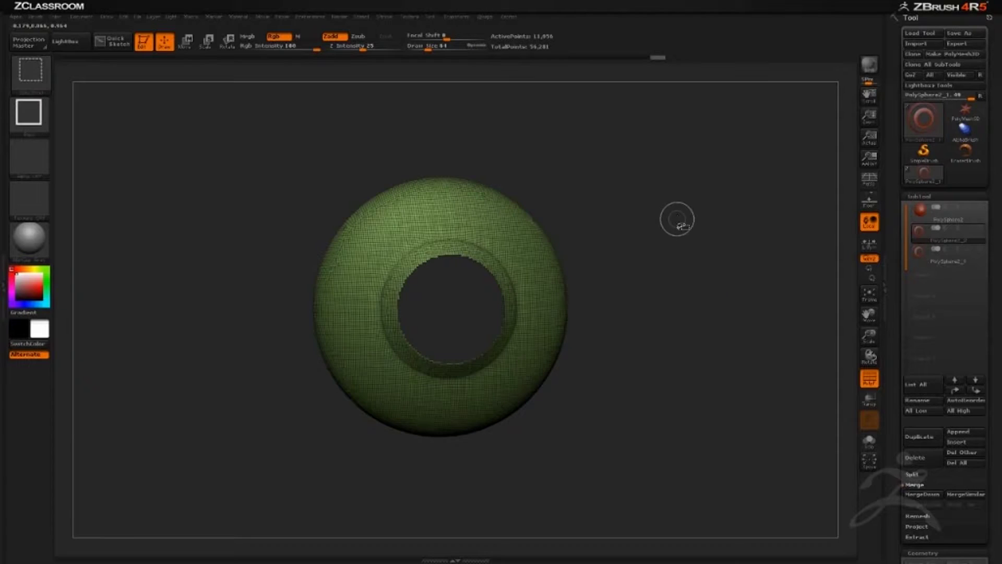
mouse_move(687, 268)
mouse_down()
mouse_move(727, 266)
mouse_move(681, 256)
mouse_up()
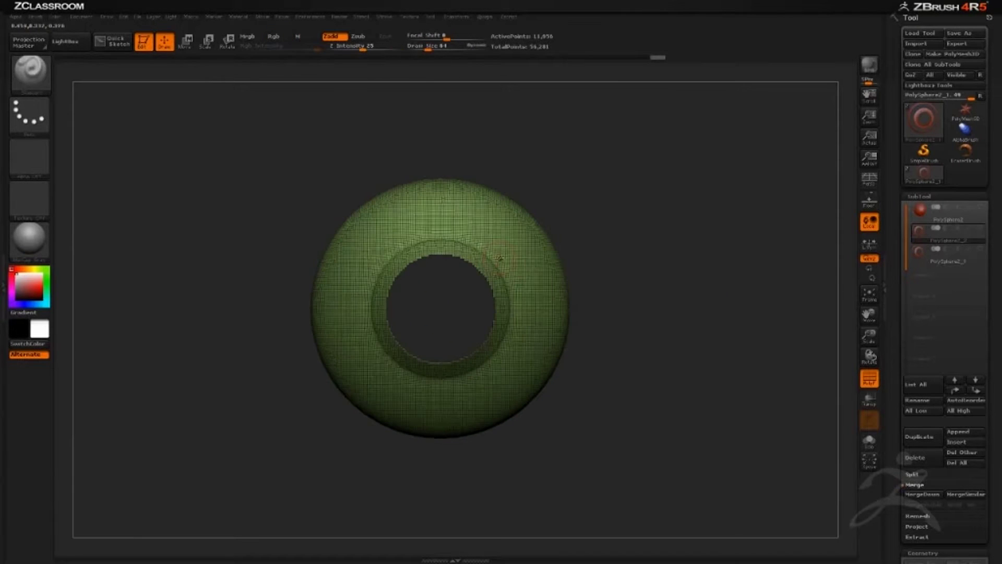
mouse_move(671, 306)
mouse_down()
mouse_move(635, 297)
mouse_move(671, 303)
mouse_up()
drag(619, 270, 478, 177)
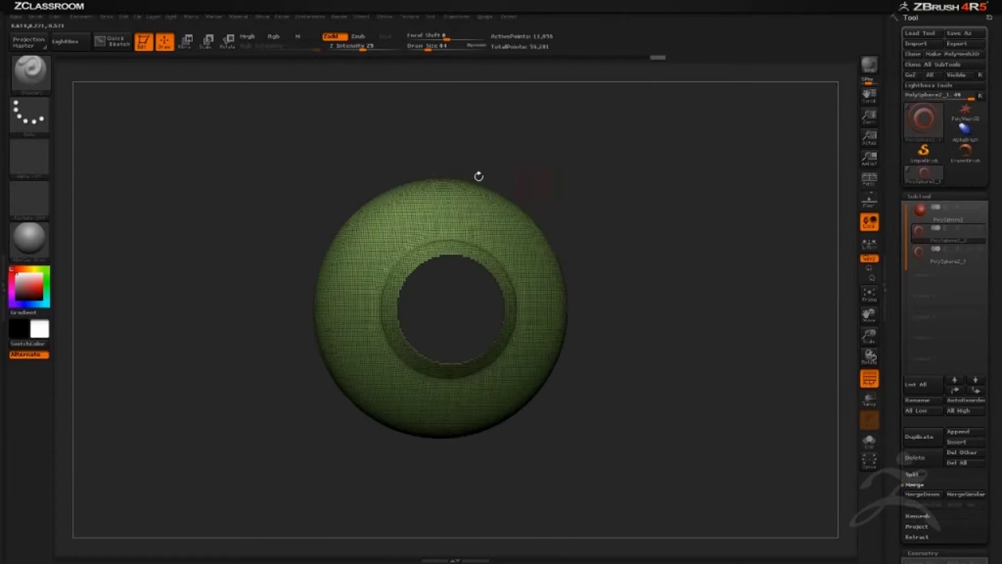
drag(700, 321, 688, 325)
Delete the hidden center and back geometry from the ring mesh with Del Hidden.
drag(894, 438, 899, 330)
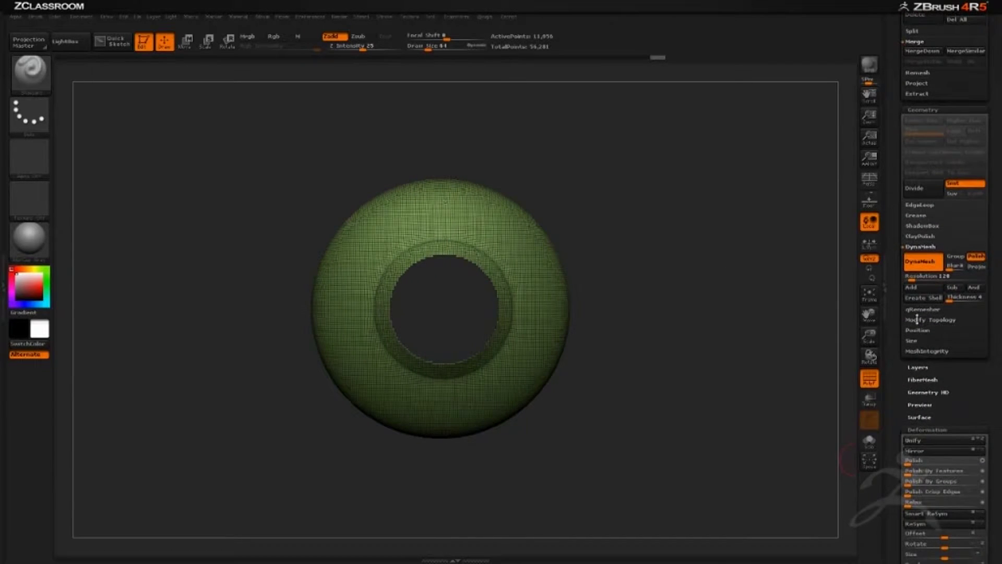
click(917, 319)
drag(814, 284, 649, 298)
drag(406, 310, 846, 303)
click(953, 308)
alt+drag(682, 287, 579, 241)
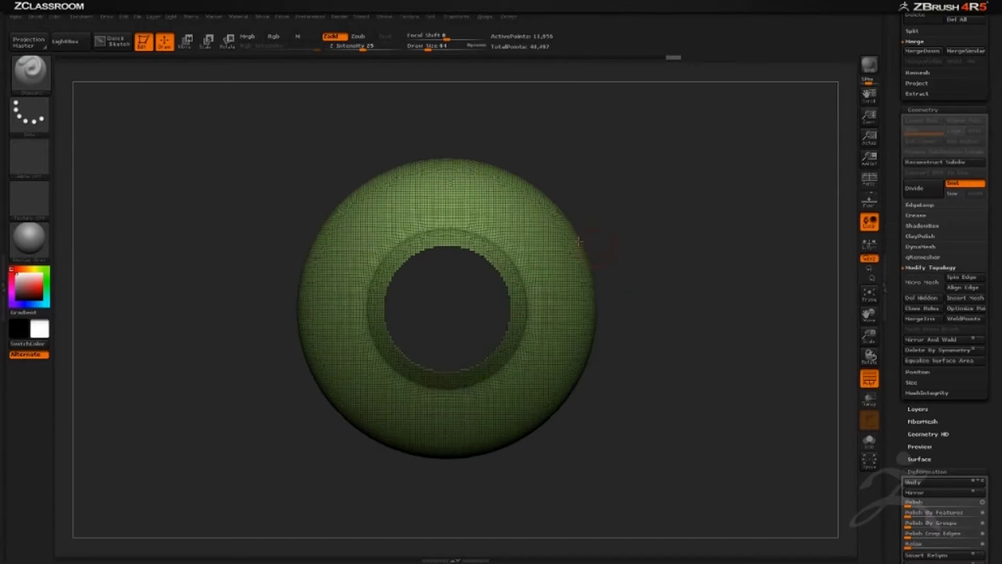
drag(676, 294, 682, 122)
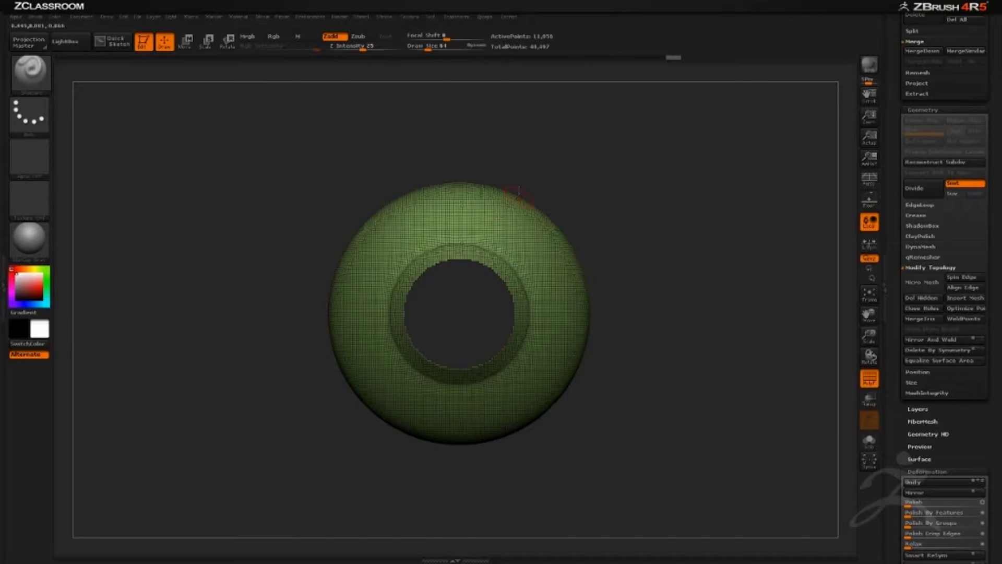
Switch to PendantRecord.psd in Photoshop to study the ornament pattern around the pendants, and return to ZBrush.
mouse_move(176, 563)
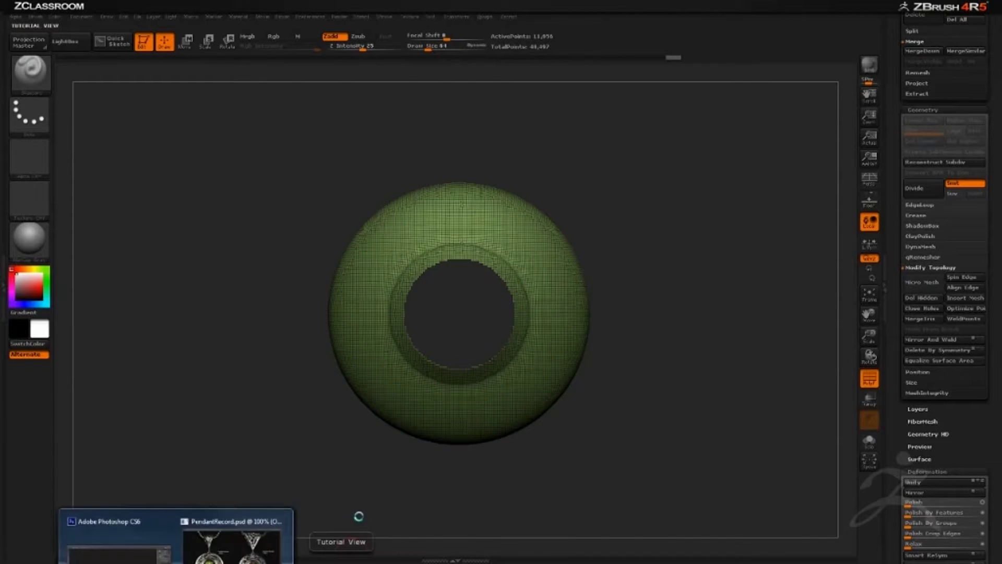
click(254, 557)
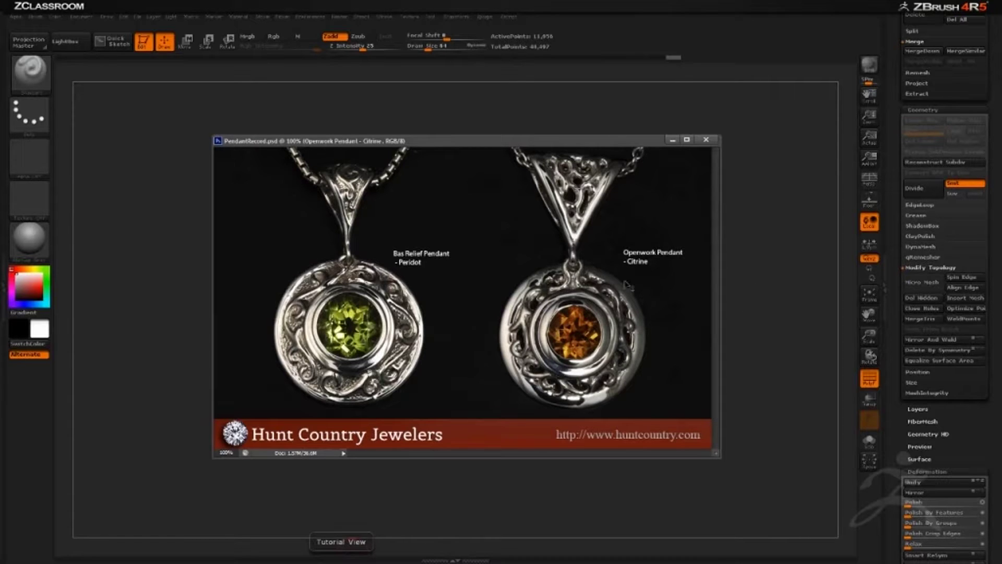
click(761, 290)
Activate symmetry on the ring mesh and enable its radial option.
mouse_move(773, 280)
alt+mouse_down()
mouse_move(725, 296)
mouse_move(622, 297)
mouse_move(769, 291)
alt+mouse_up()
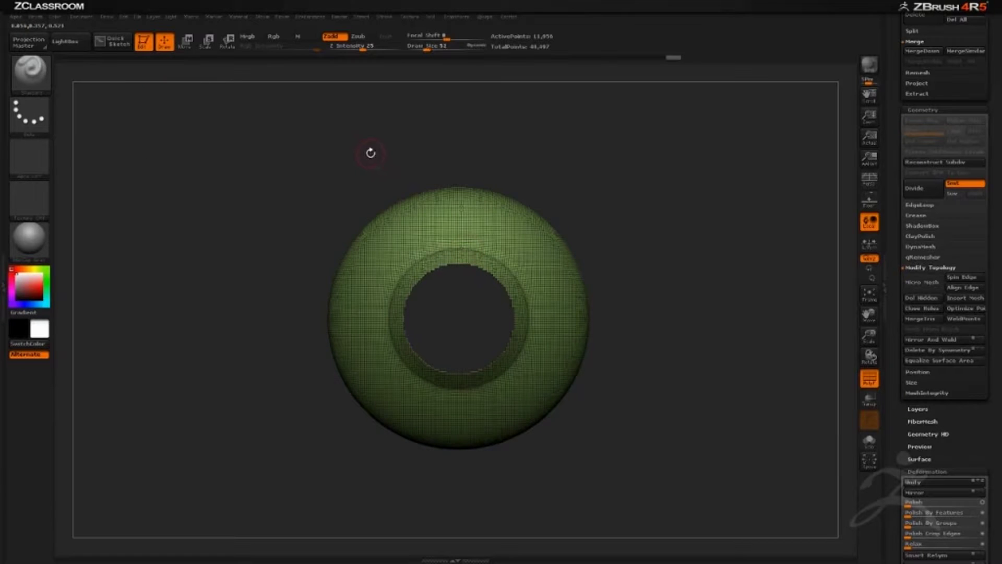
drag(481, 141, 469, 118)
click(457, 16)
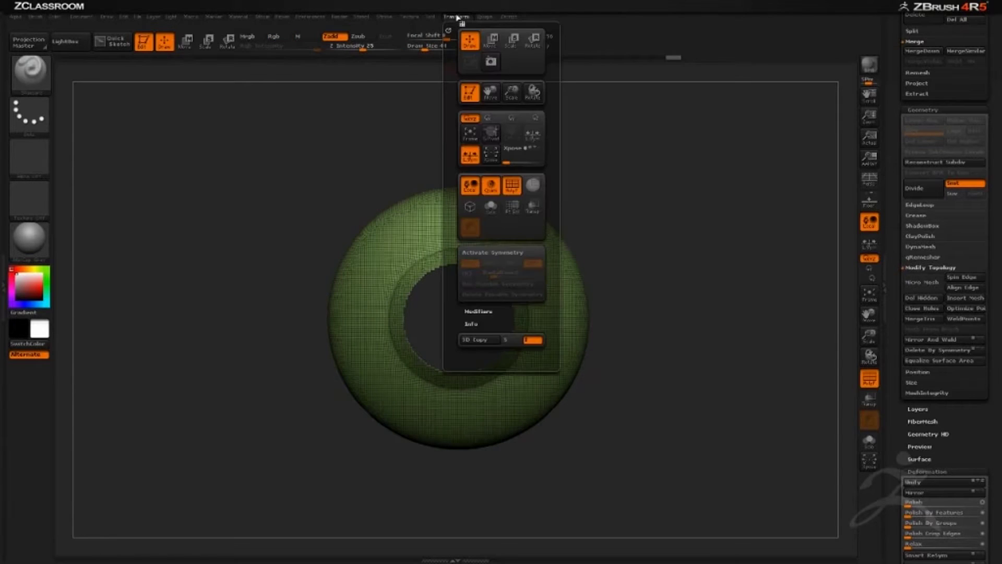
click(503, 253)
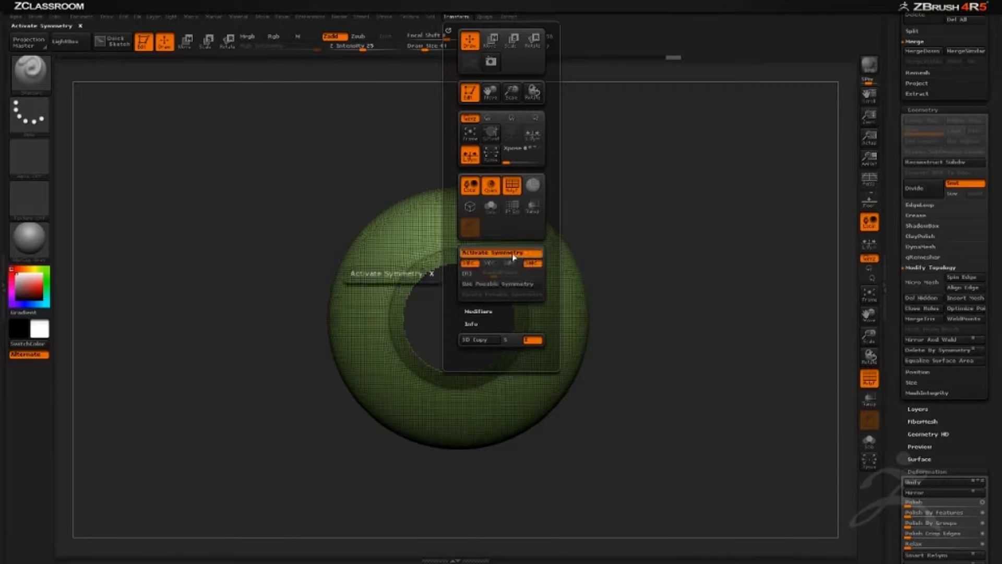
click(473, 275)
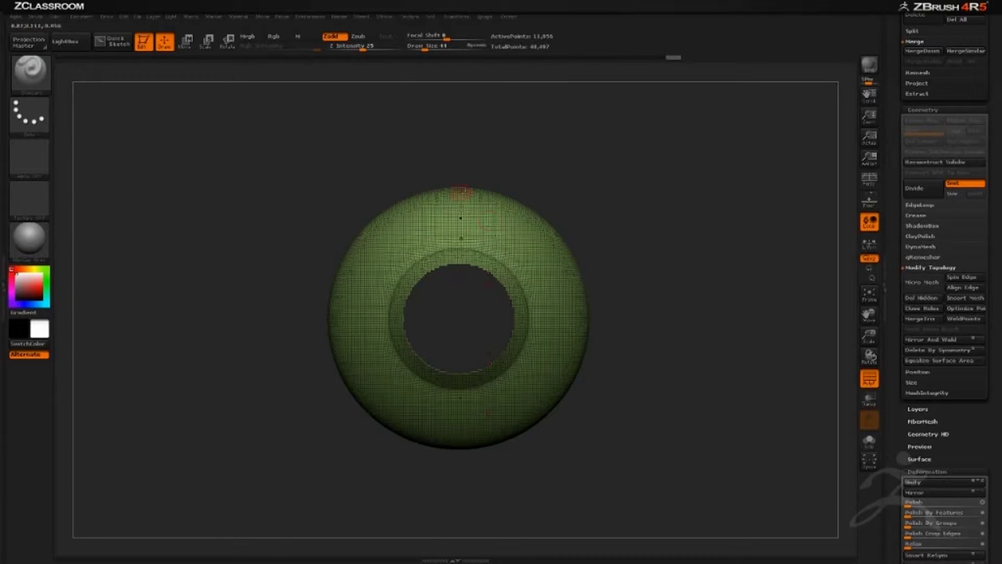
Switch the radial symmetry of the ring mesh to the Y axis and set the radial count to 4.
click(462, 17)
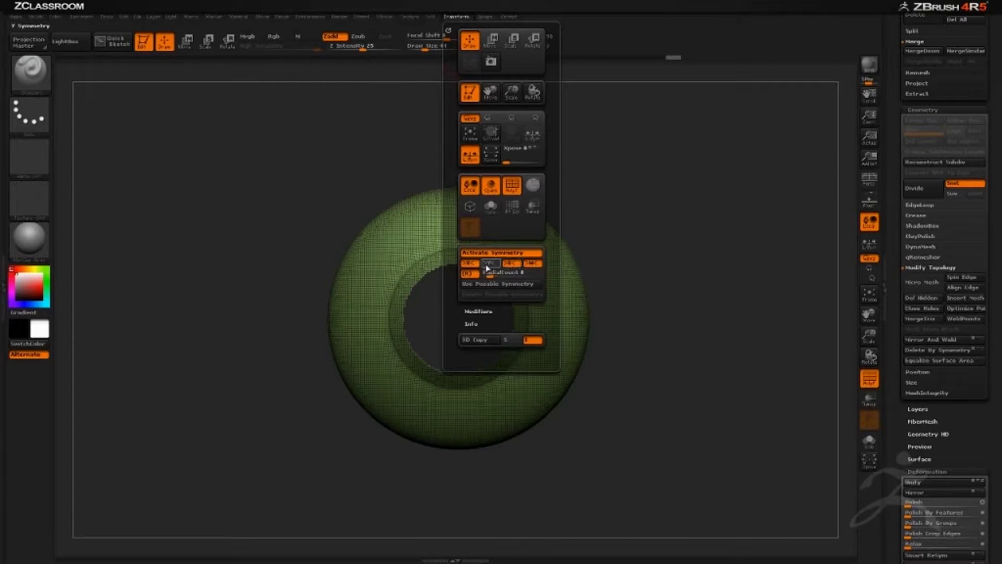
click(462, 18)
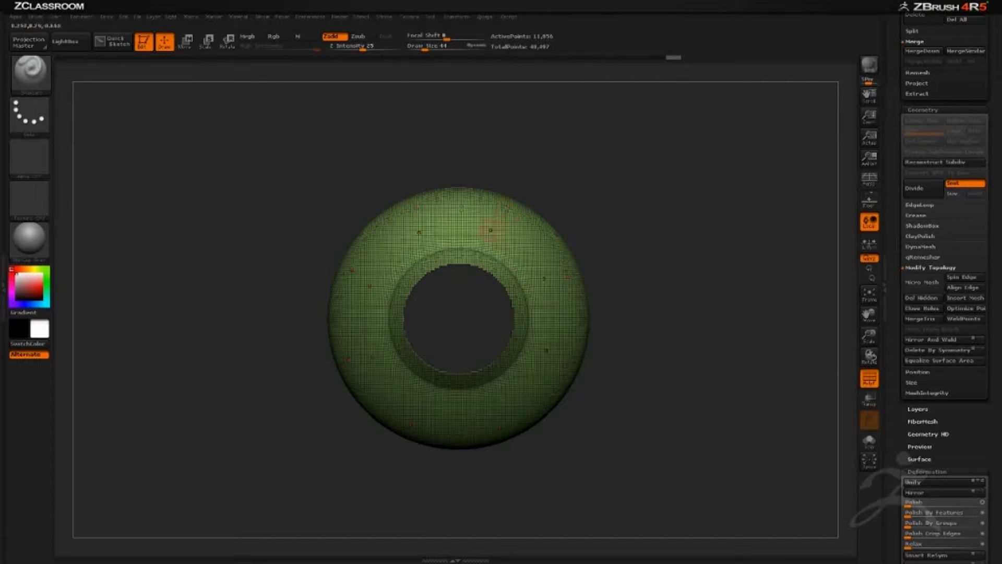
click(462, 18)
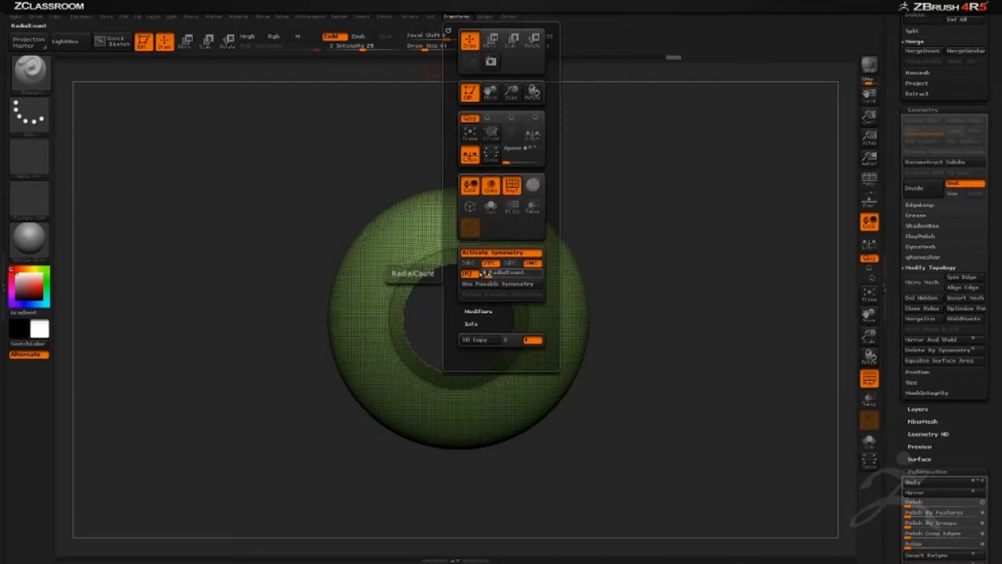
drag(489, 276, 486, 277)
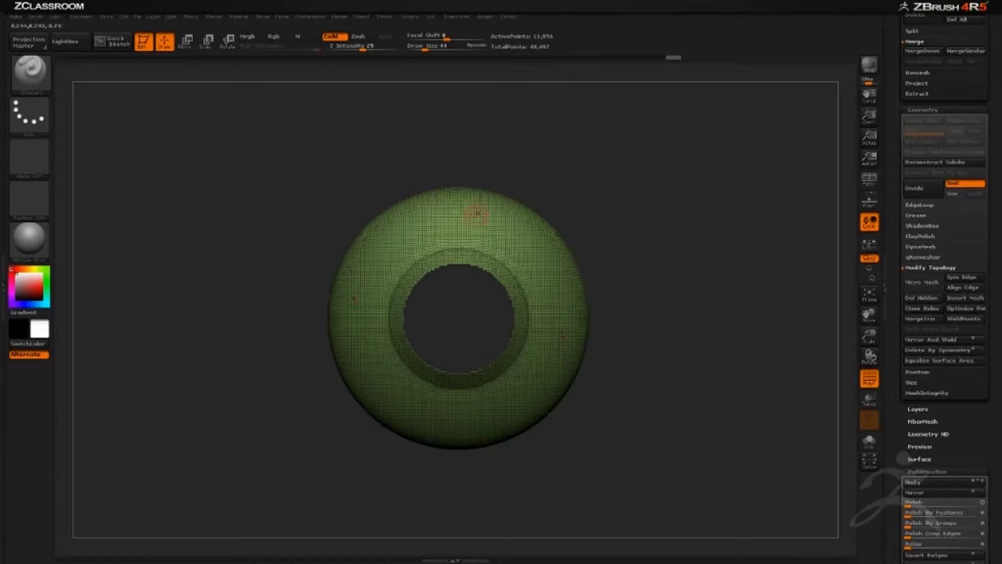
mouse_move(478, 195)
ctrl+mouse_down()
mouse_move(483, 229)
mouse_move(495, 218)
ctrl+mouse_up()
drag(676, 192, 665, 193)
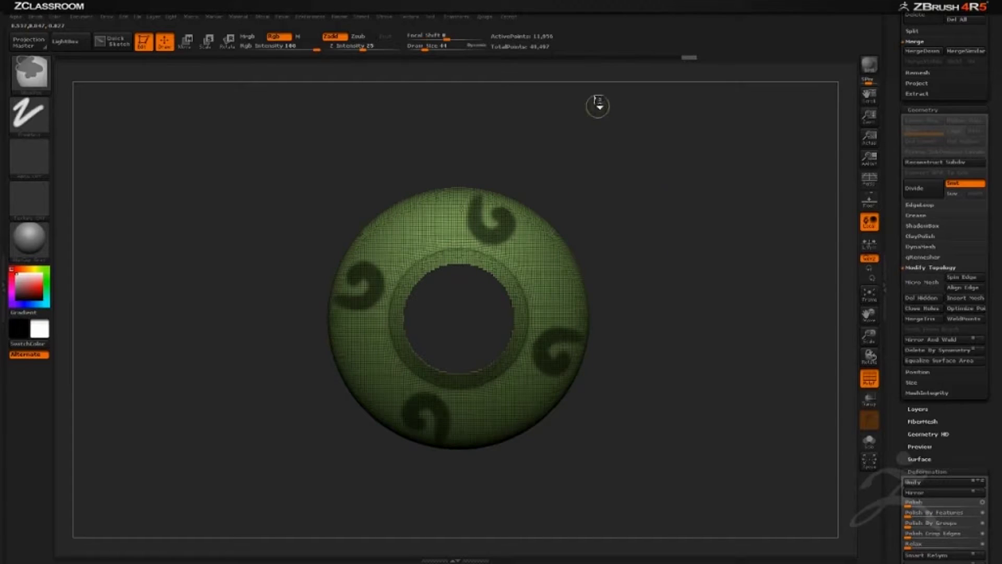
key(ctrl+z)
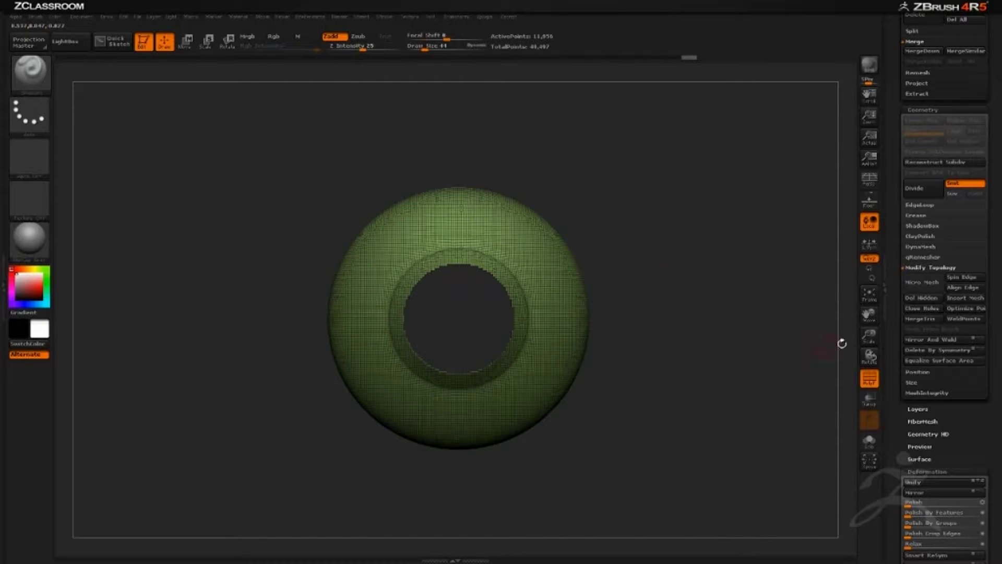
Hide the polyframe and paint a mask of a branching S-shaped scroll with a curled end on the ring surface.
click(869, 381)
mouse_move(548, 203)
mouse_down()
mouse_move(592, 161)
mouse_move(579, 182)
mouse_up()
mouse_move(381, 435)
mouse_down()
mouse_move(409, 448)
mouse_move(406, 424)
mouse_move(385, 415)
mouse_move(374, 380)
mouse_move(402, 363)
mouse_move(416, 369)
mouse_move(372, 364)
mouse_move(378, 343)
mouse_move(366, 318)
mouse_move(338, 330)
mouse_up()
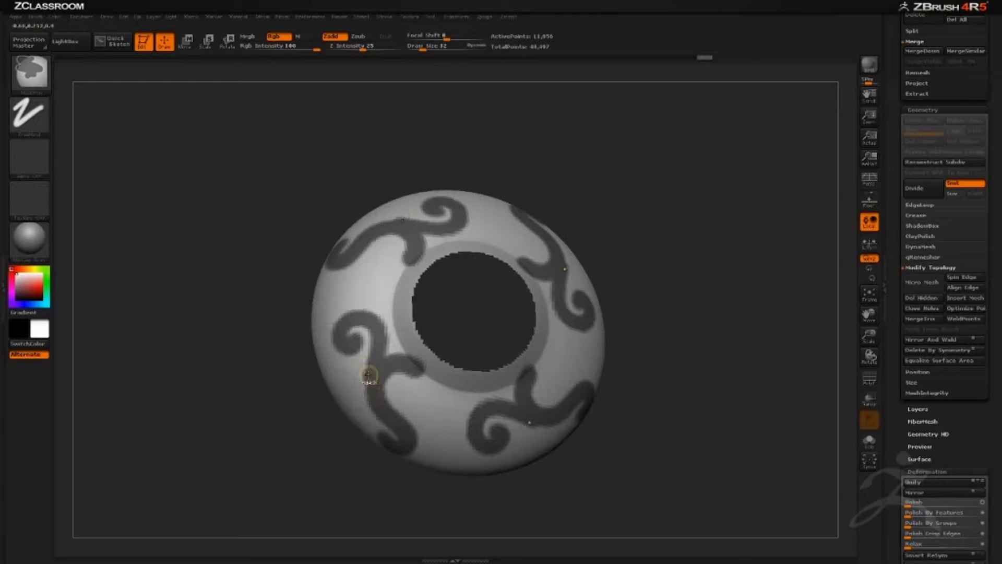
key(b)
key(s)
key(t)
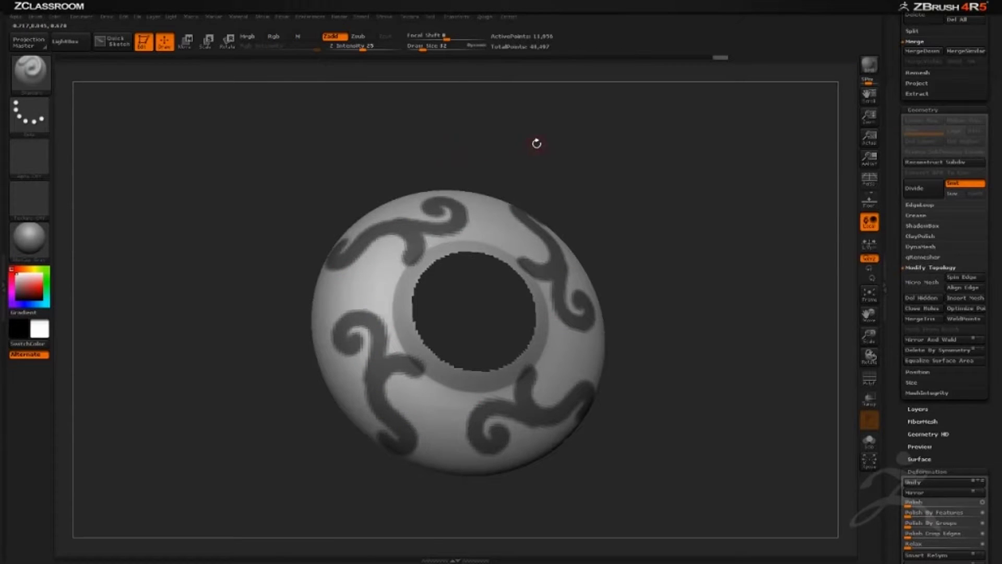
Extend the scroll mask with curls branching off its ends toward the ring's inner collar and outer rim.
drag(536, 143, 286, 138)
key(ctrl)
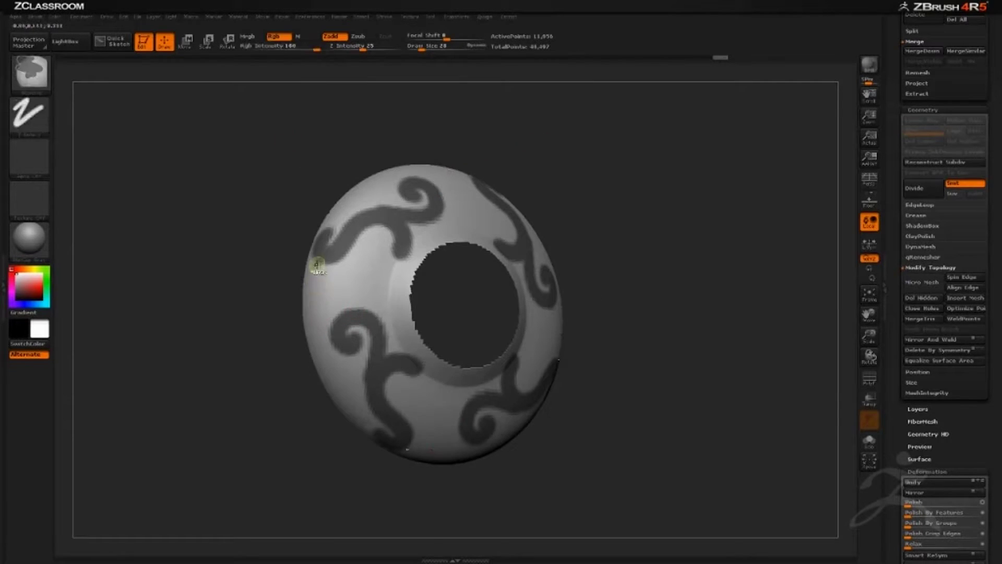
mouse_move(349, 300)
mouse_down()
mouse_move(342, 283)
mouse_move(389, 269)
mouse_move(401, 291)
mouse_move(380, 293)
mouse_up()
drag(631, 167, 606, 177)
mouse_move(517, 202)
mouse_down()
mouse_move(386, 327)
mouse_move(295, 326)
mouse_move(302, 302)
mouse_move(337, 312)
mouse_move(322, 324)
mouse_up()
key(ctrl)
mouse_move(566, 193)
mouse_down()
mouse_move(569, 177)
mouse_move(476, 252)
mouse_up()
drag(485, 207, 452, 247)
key(ctrl)
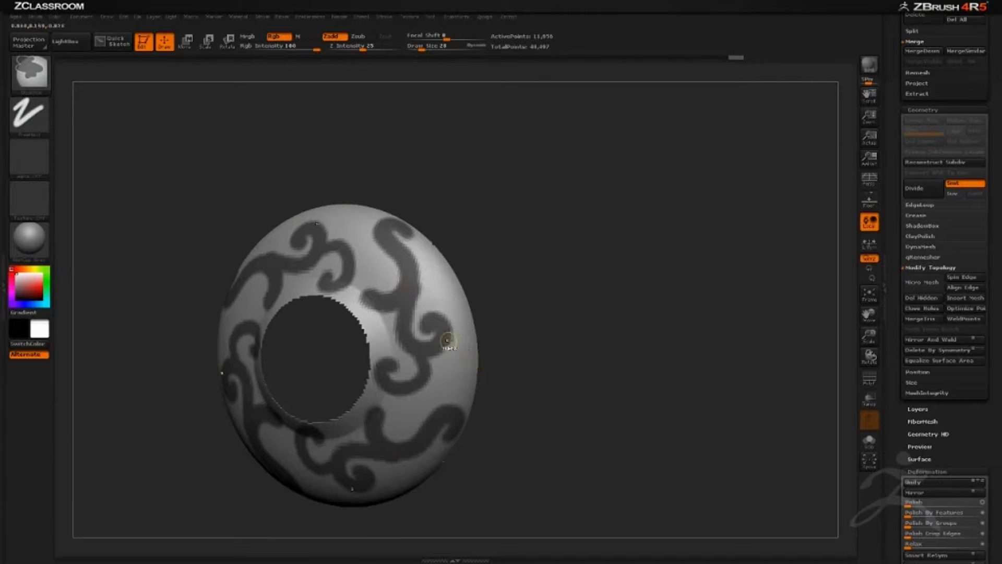
Fill the open areas between the masked scrolls with more connected curls, including ones beside the inner collar.
mouse_move(435, 352)
ctrl+mouse_down()
mouse_move(461, 354)
mouse_move(472, 374)
mouse_move(452, 391)
mouse_move(446, 372)
ctrl+mouse_up()
mouse_move(496, 228)
mouse_down()
mouse_move(510, 214)
mouse_move(479, 266)
mouse_up()
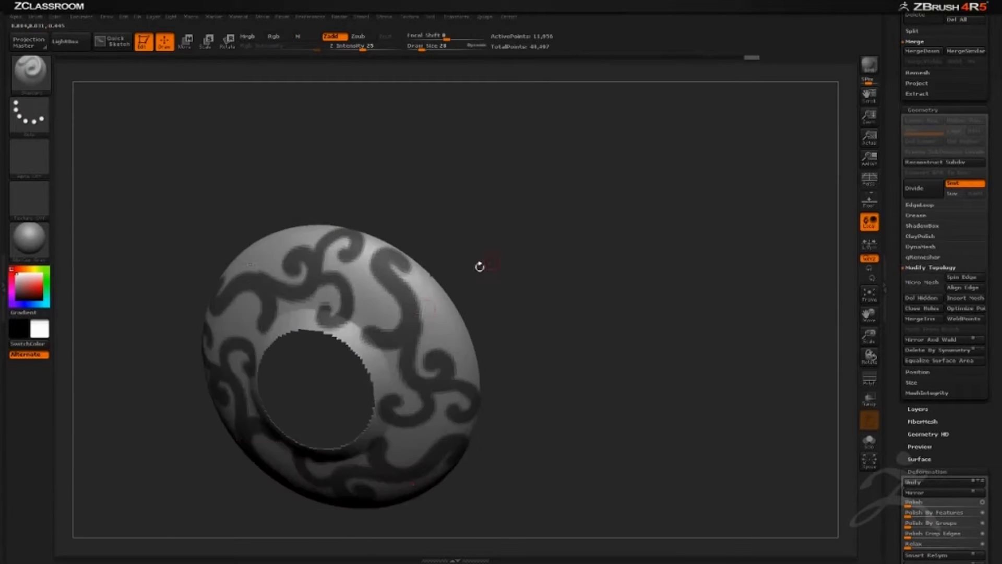
mouse_move(418, 329)
ctrl+mouse_down()
mouse_move(429, 303)
mouse_move(452, 308)
mouse_move(442, 333)
mouse_move(433, 321)
ctrl+mouse_up()
drag(527, 273, 426, 263)
drag(399, 301, 380, 287)
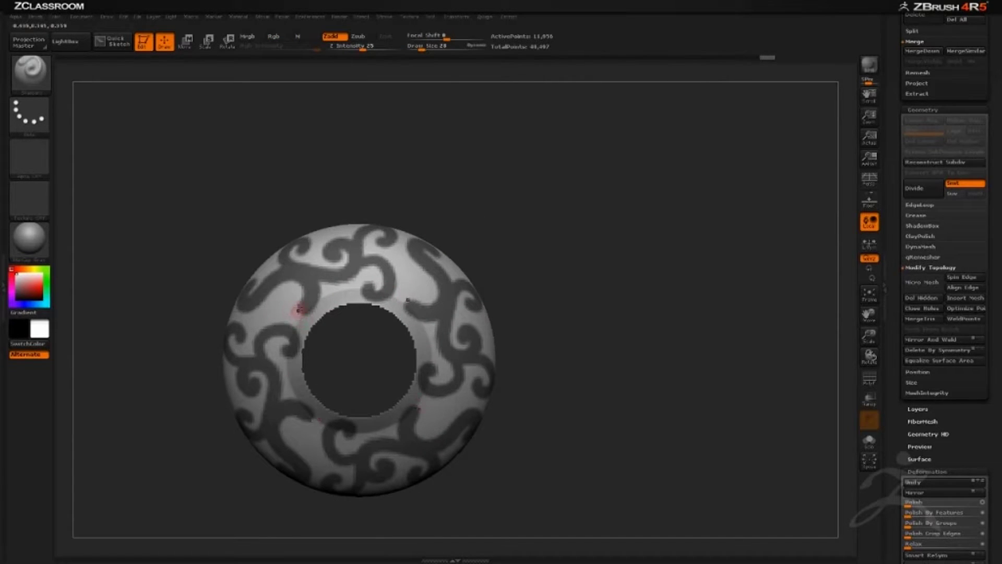
ctrl+drag(305, 310, 285, 299)
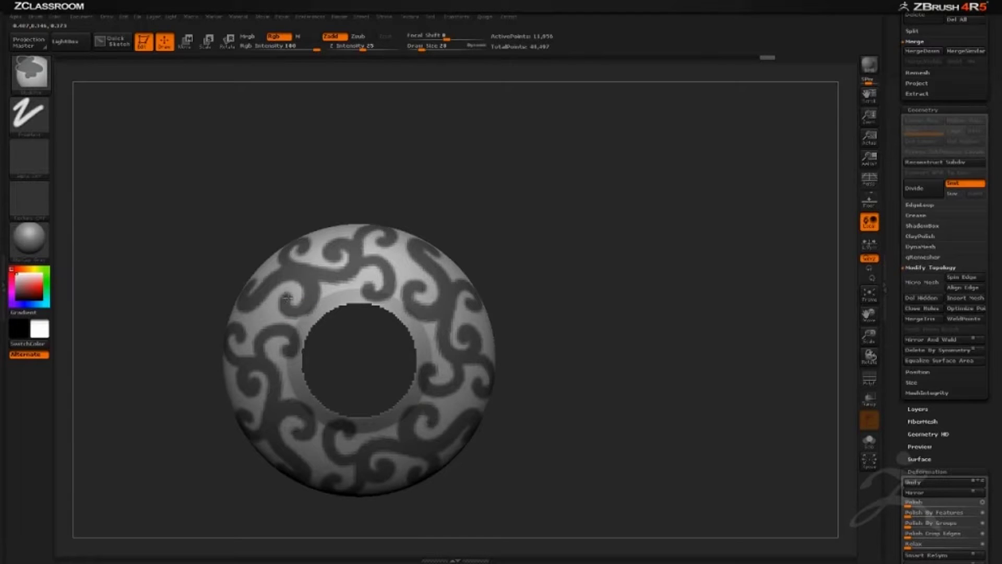
key(b)
key(s)
key(t)
Mask additional curls near the ring's outer rim and touch up the curl shapes.
drag(424, 199, 499, 238)
mouse_move(554, 195)
mouse_down()
mouse_move(498, 206)
mouse_move(507, 192)
mouse_up()
drag(577, 251, 543, 252)
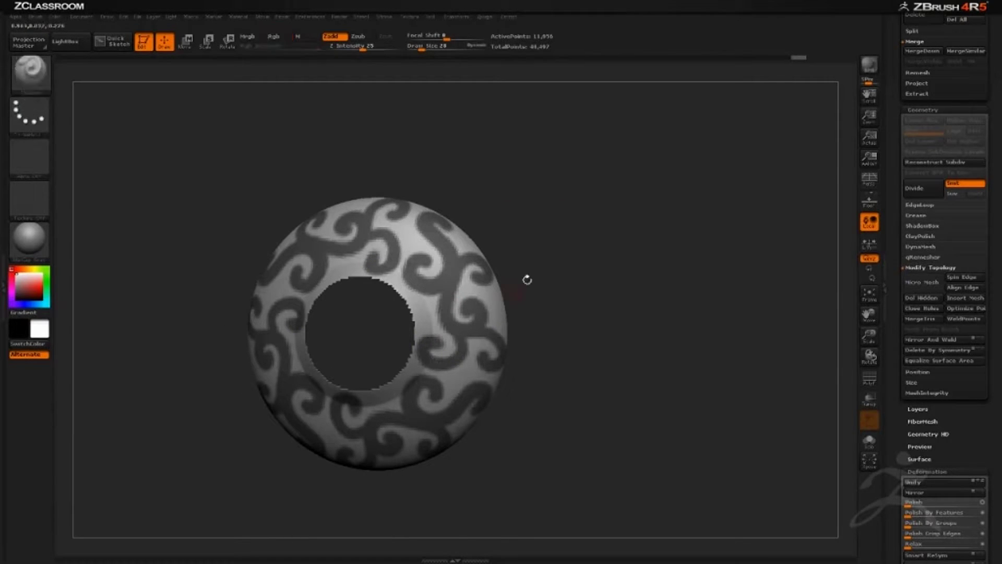
drag(526, 280, 480, 323)
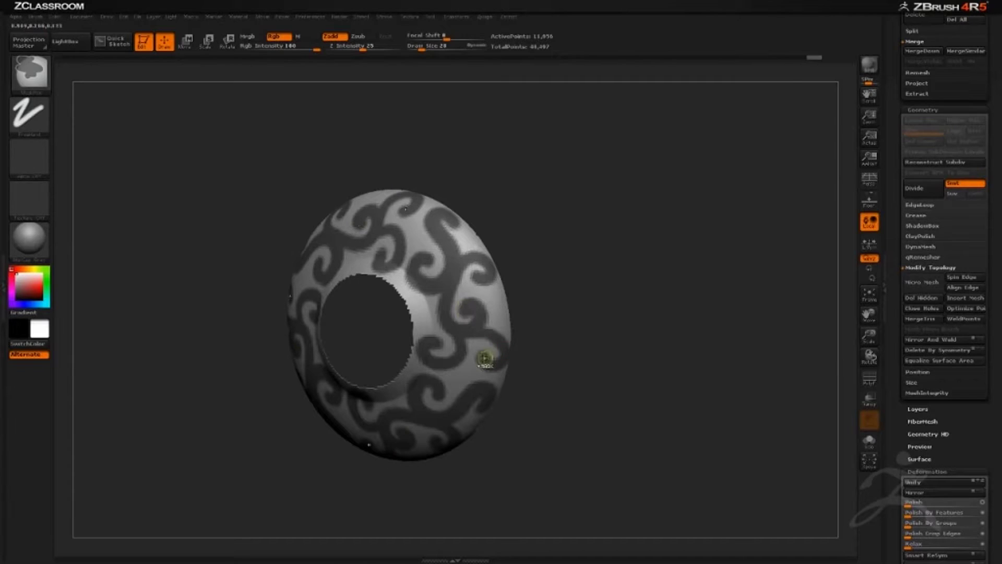
key(shift)
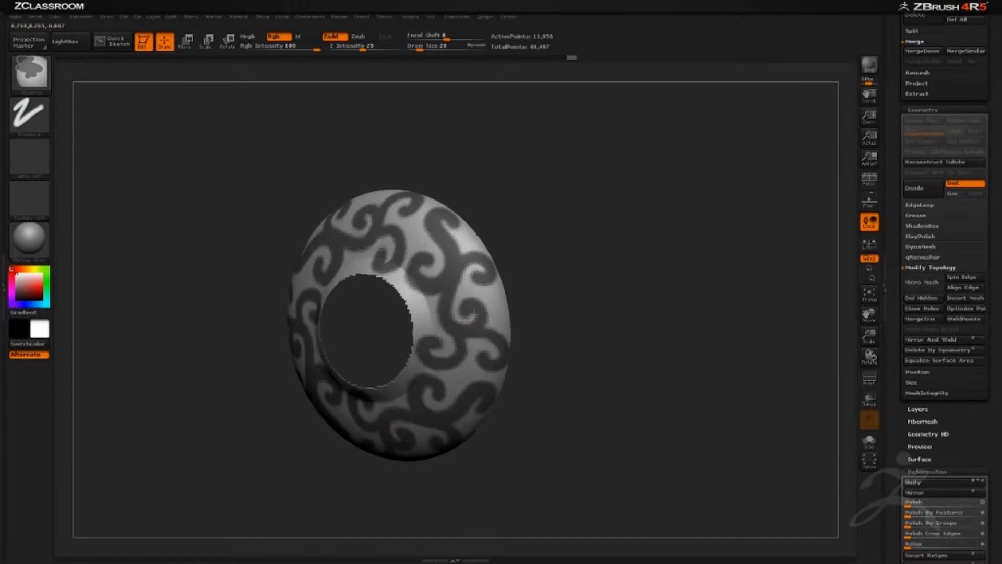
key(shift)
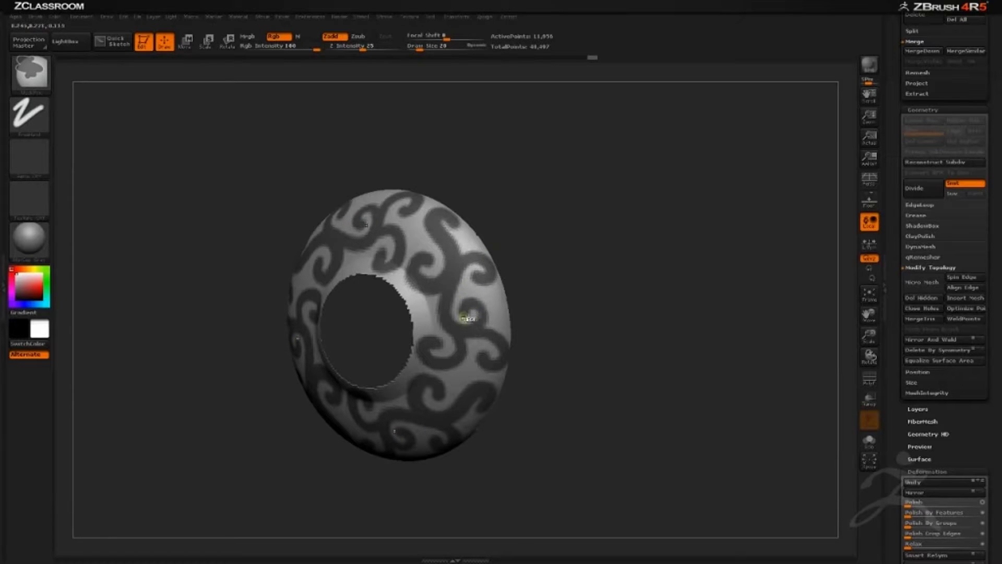
ctrl+click(490, 290)
Turn the masked scroll ornament into its own polygroup and show the polyframe.
mouse_move(526, 208)
mouse_down()
mouse_move(548, 210)
mouse_move(539, 197)
mouse_move(675, 219)
mouse_move(662, 204)
mouse_move(695, 237)
mouse_move(671, 243)
mouse_move(678, 220)
mouse_move(696, 250)
mouse_move(650, 208)
mouse_up()
key(f)
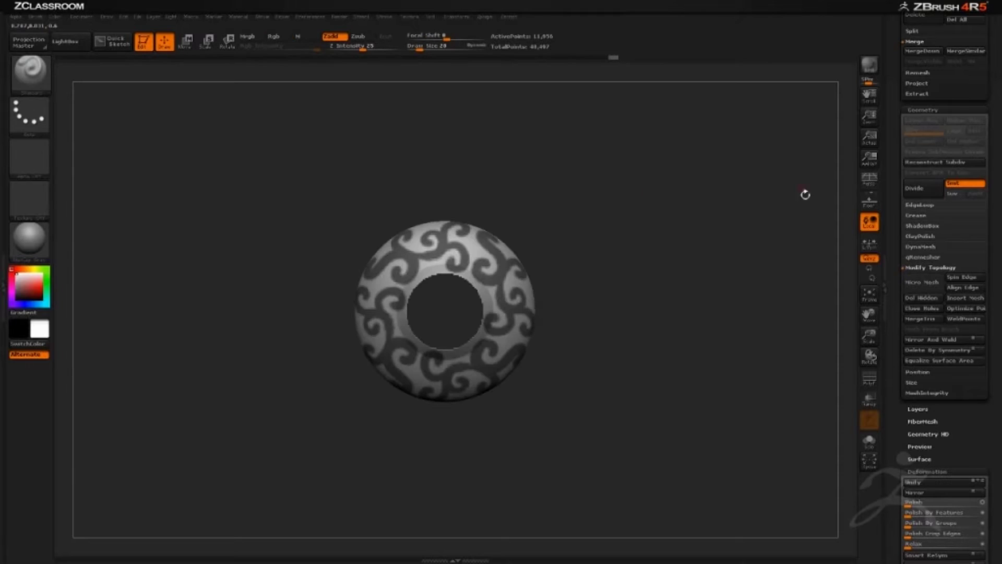
key(ctrl)
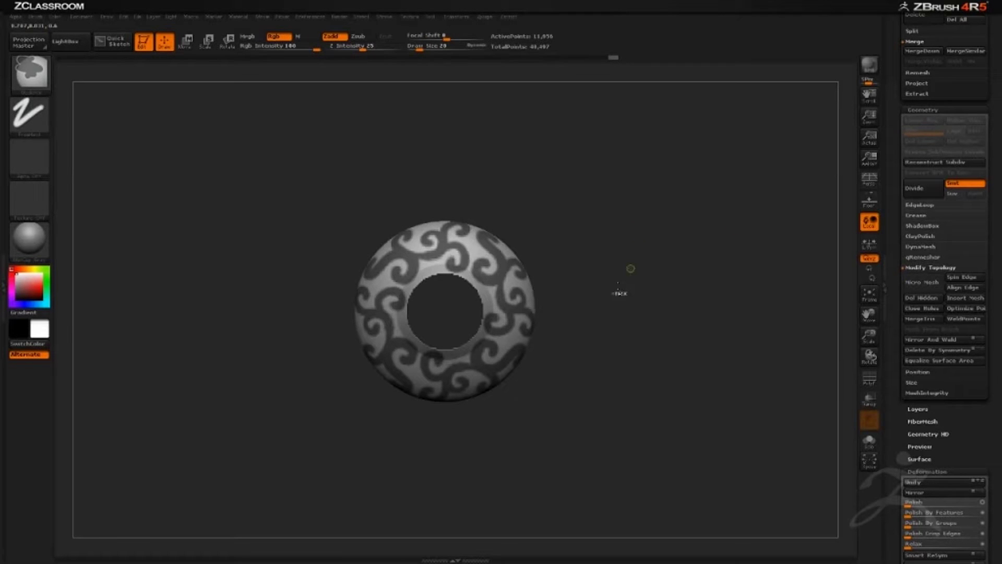
key(ctrl+w)
drag(783, 279, 636, 240)
click(869, 378)
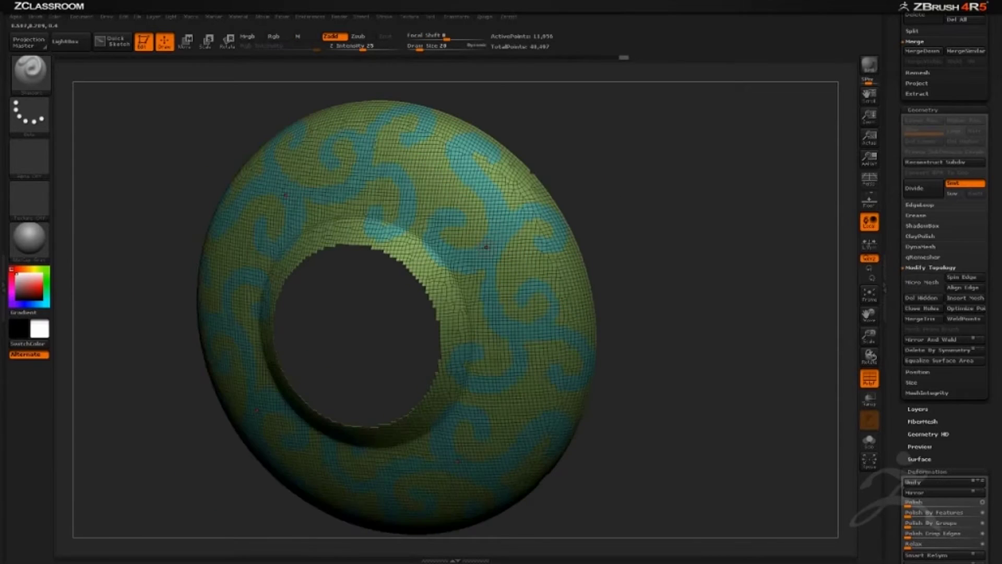
Isolate the scroll polygroup by hiding the rest of the ring, and turn off the polyframe.
drag(646, 201, 631, 256)
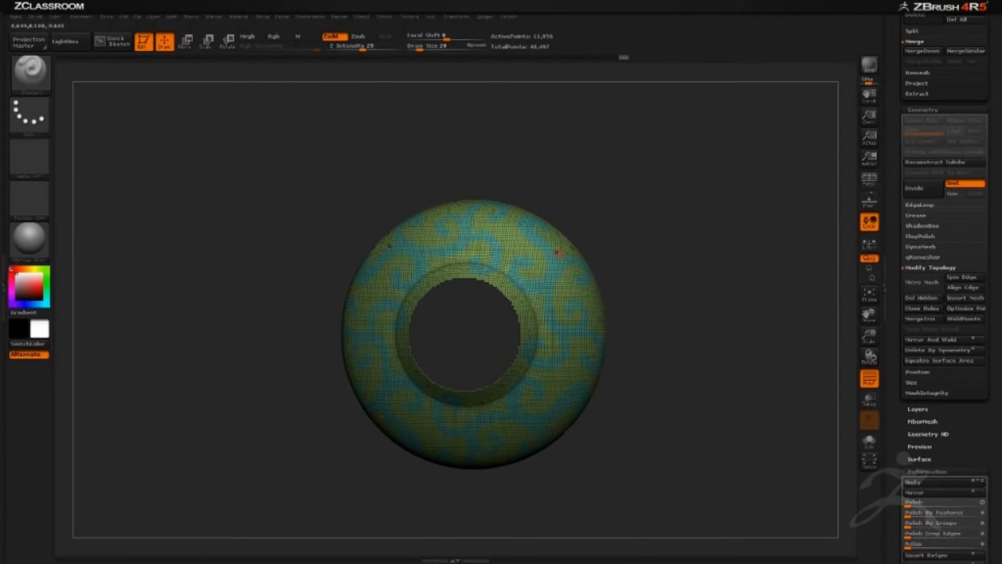
key(ctrl+shift)
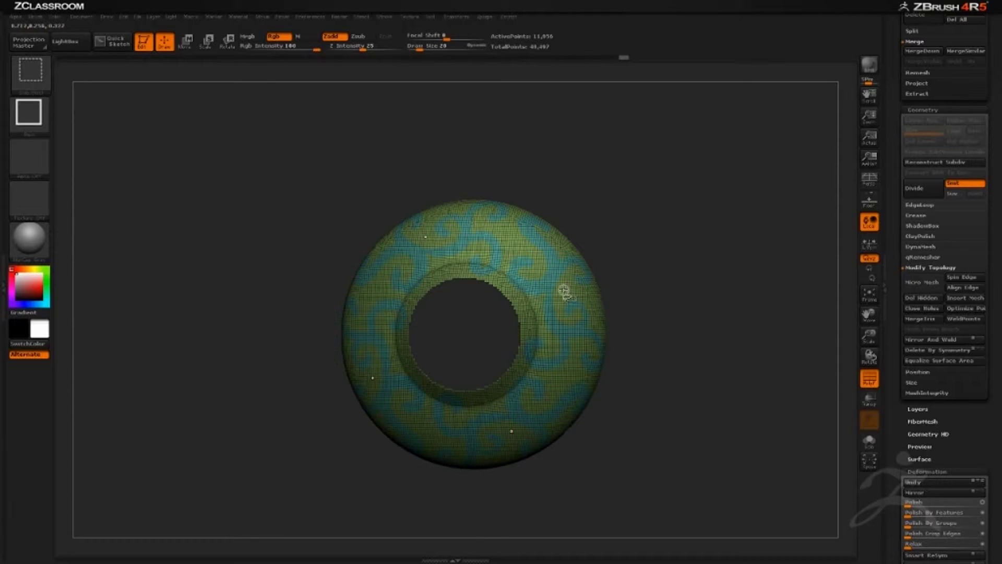
ctrl+shift+click(562, 292)
mouse_move(682, 257)
mouse_down()
mouse_move(643, 271)
mouse_move(687, 264)
mouse_up()
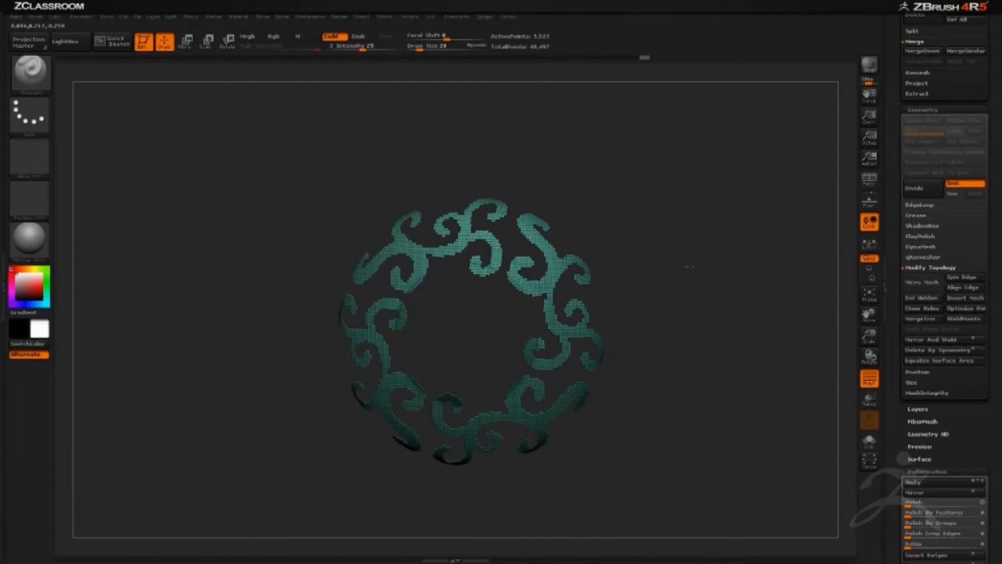
click(868, 380)
mouse_move(744, 346)
mouse_down()
mouse_move(765, 365)
mouse_move(815, 313)
mouse_up()
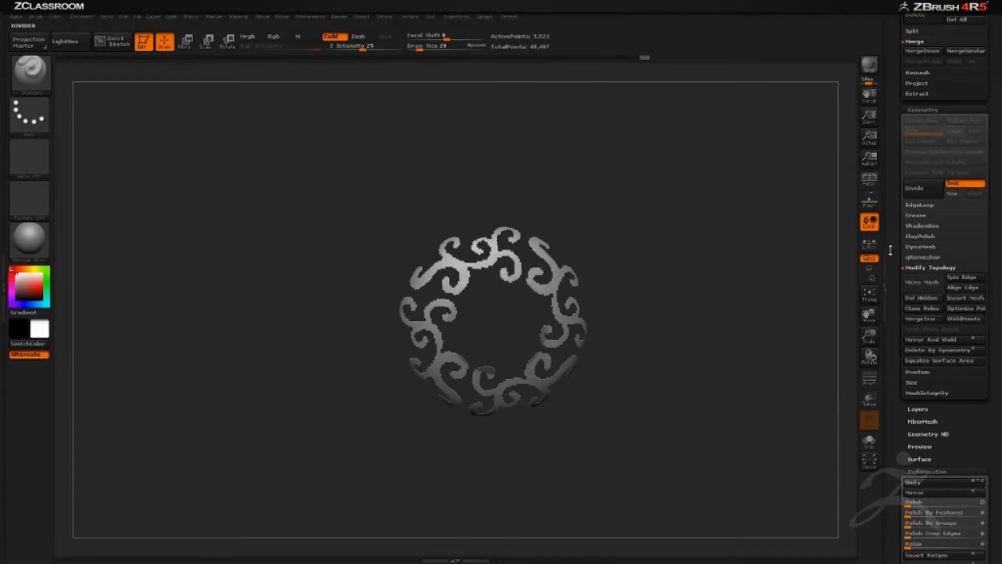
Make the PolySphere2_1 subtool visible together with the scroll ornament.
scroll(934, 250, up, 10)
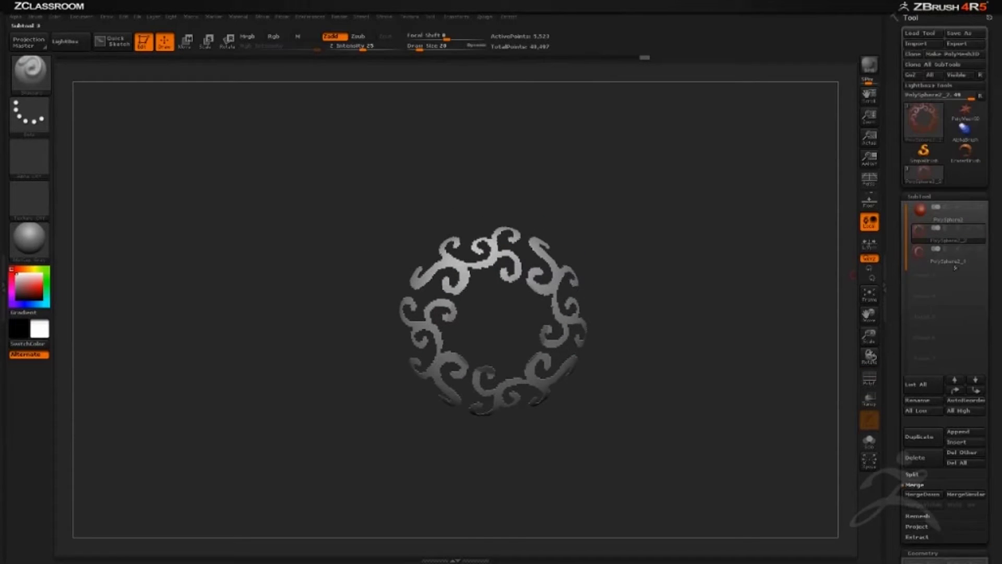
mouse_move(961, 236)
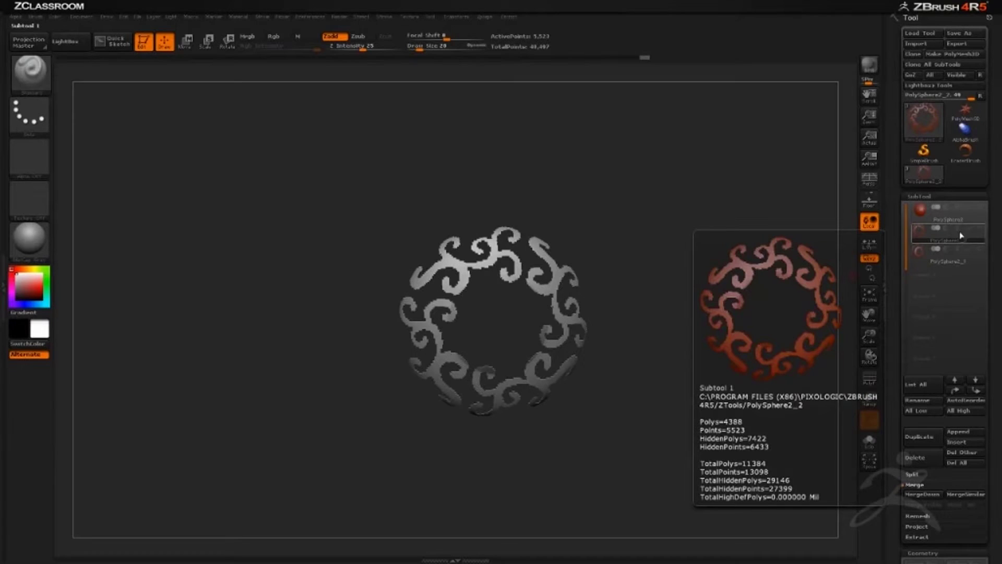
click(979, 252)
Examine from several angles how the scroll ornament meets the inner and outer ring bands.
drag(749, 337, 548, 457)
drag(640, 274, 475, 370)
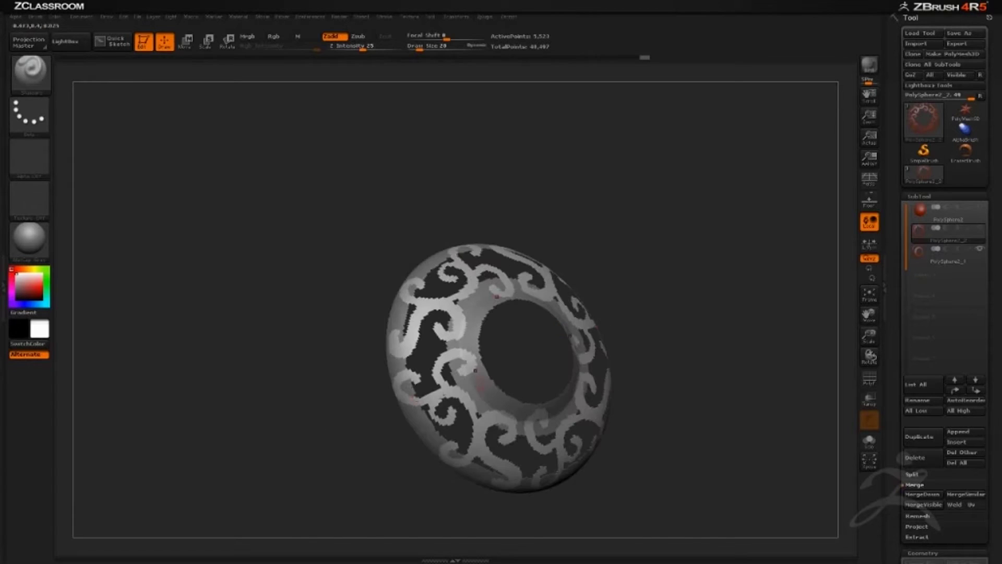
drag(521, 188, 439, 328)
mouse_move(556, 210)
mouse_down()
mouse_move(696, 238)
mouse_move(673, 183)
mouse_move(686, 221)
mouse_move(684, 146)
mouse_move(647, 208)
mouse_move(637, 268)
mouse_move(656, 183)
mouse_move(671, 208)
mouse_move(648, 219)
mouse_up()
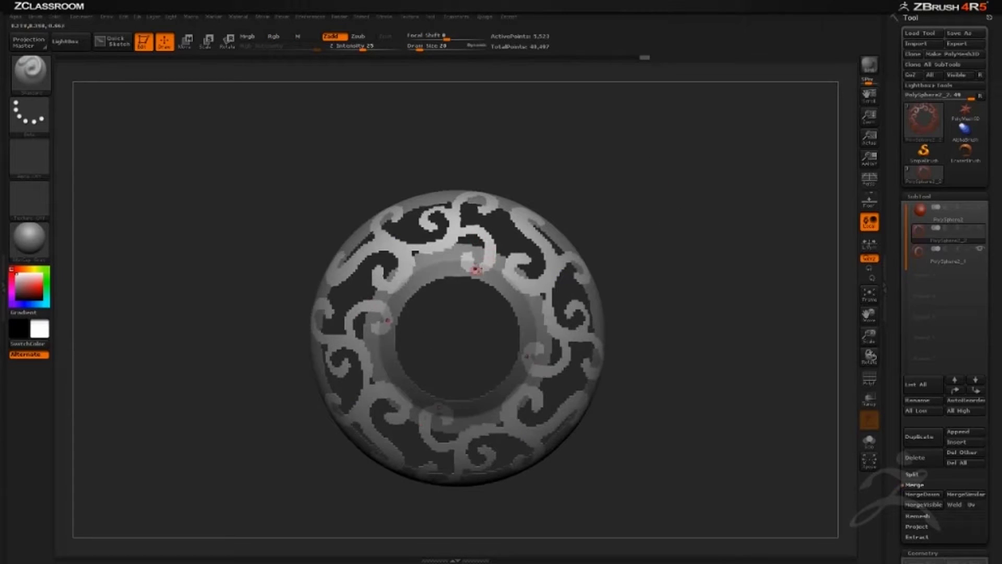
drag(585, 178, 518, 268)
drag(621, 222, 631, 189)
drag(581, 71, 638, 180)
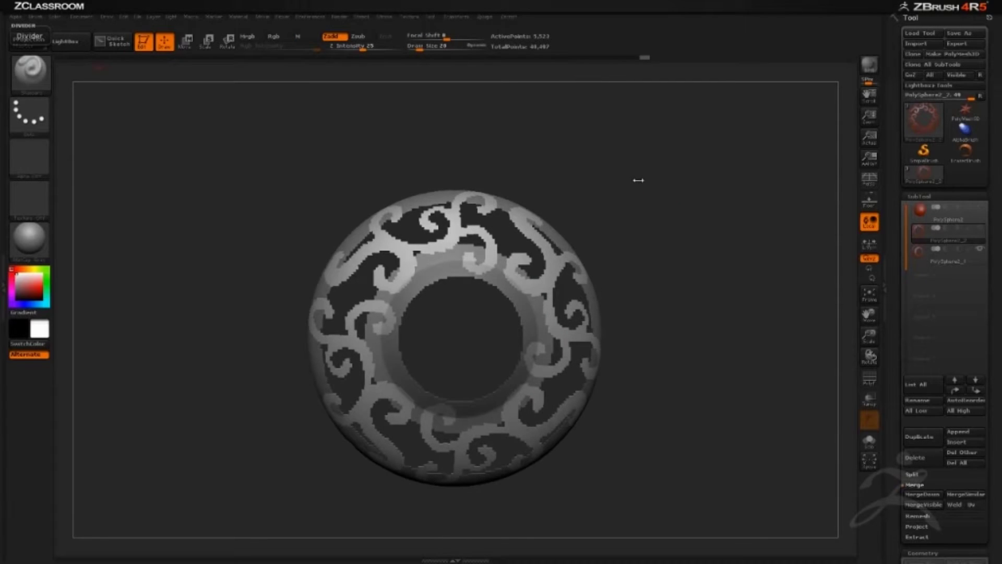
drag(568, 145, 543, 228)
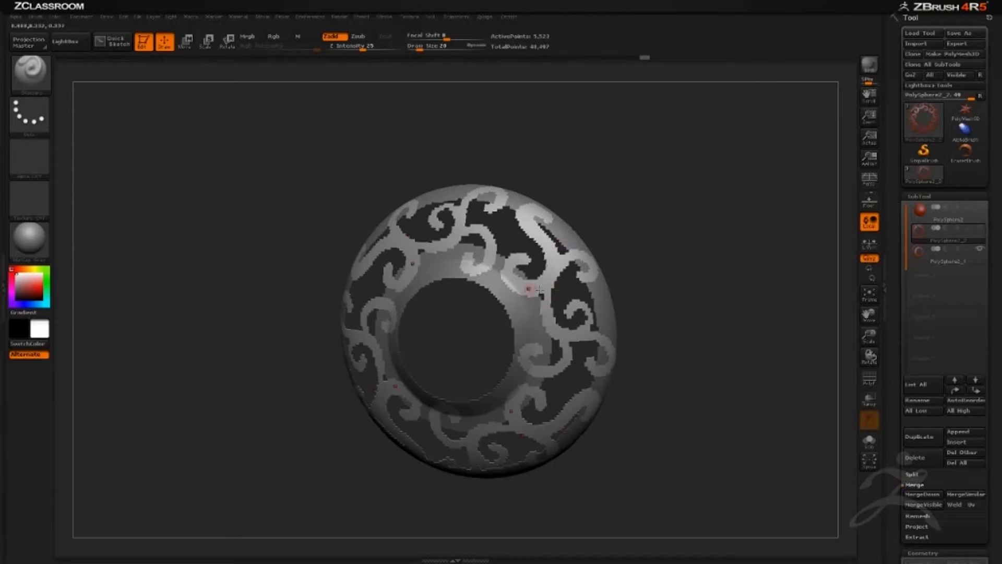
drag(647, 199, 663, 94)
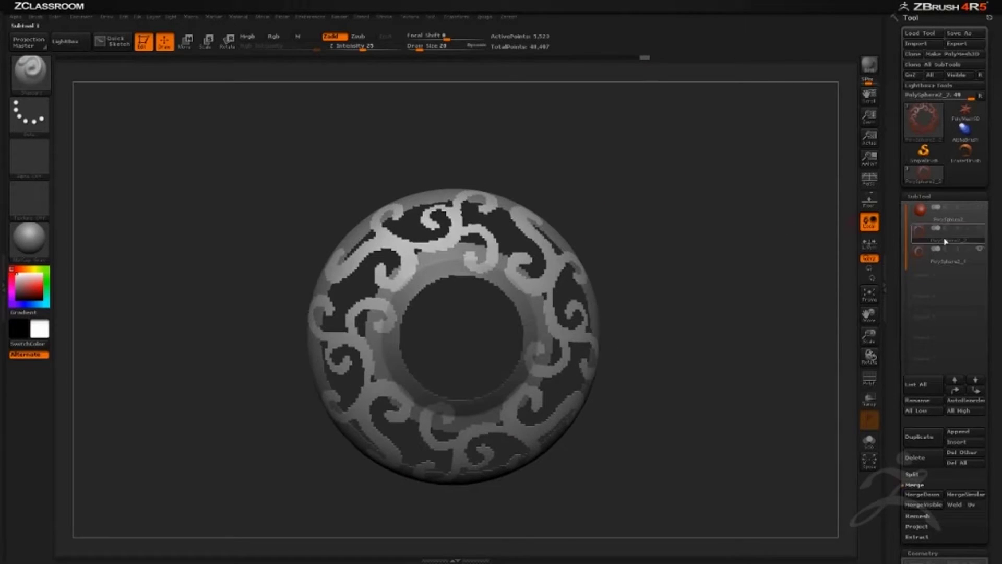
Select the PolySphere2_1 subtool with the ring bands and briefly inspect its polyframe.
click(954, 265)
drag(749, 316, 704, 289)
click(876, 378)
mouse_move(783, 342)
mouse_down()
mouse_move(752, 343)
mouse_move(796, 349)
mouse_up()
click(869, 378)
Open the EdgeLoop settings for the ring bands and set the Panel Loops Elevation to 0.
click(923, 553)
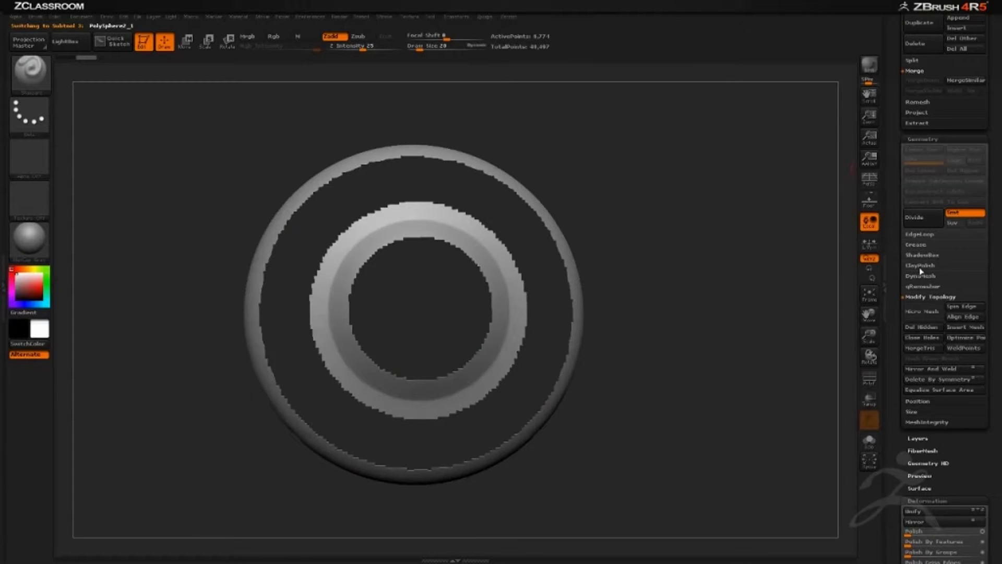
click(920, 235)
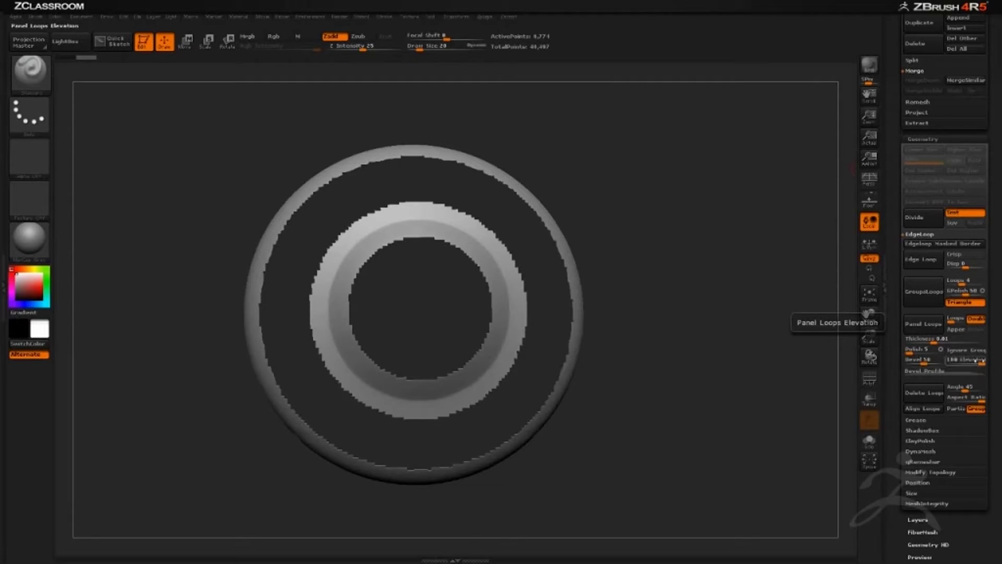
drag(978, 361, 970, 360)
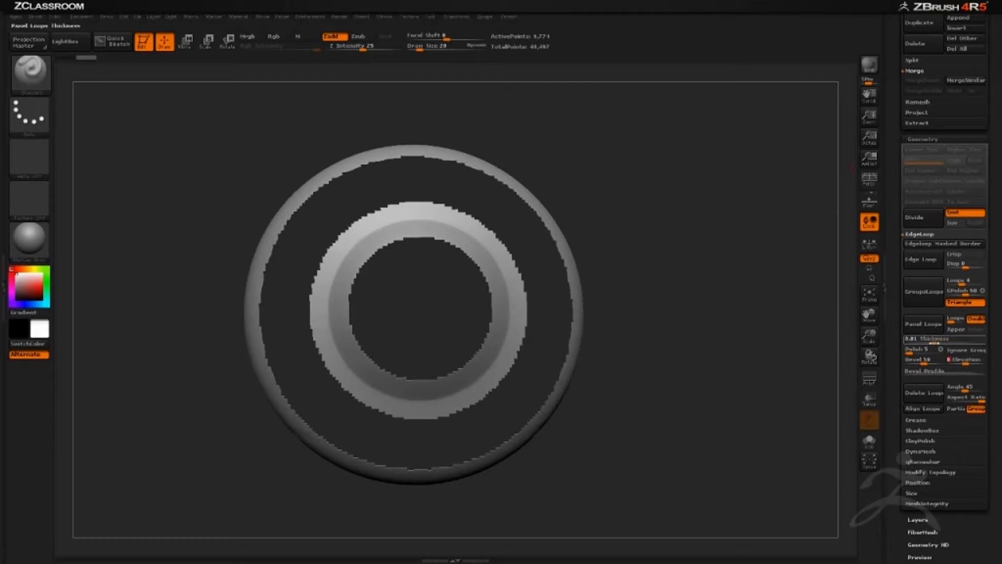
drag(687, 293, 652, 271)
drag(593, 318, 603, 313)
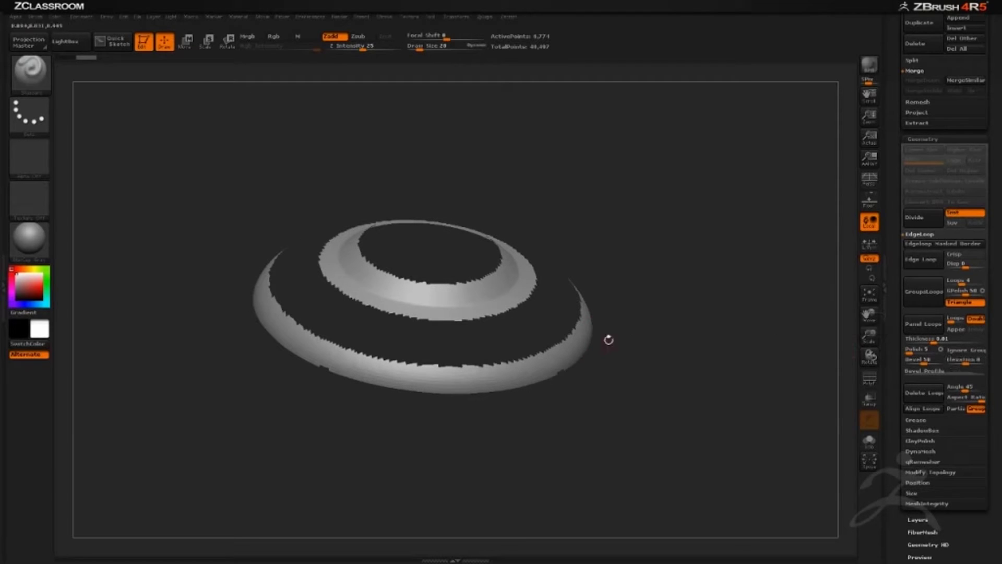
Try the Panel Loops Elevation at -100 and at 100 for the ring bands, and set it back to 0.
drag(631, 329, 617, 292)
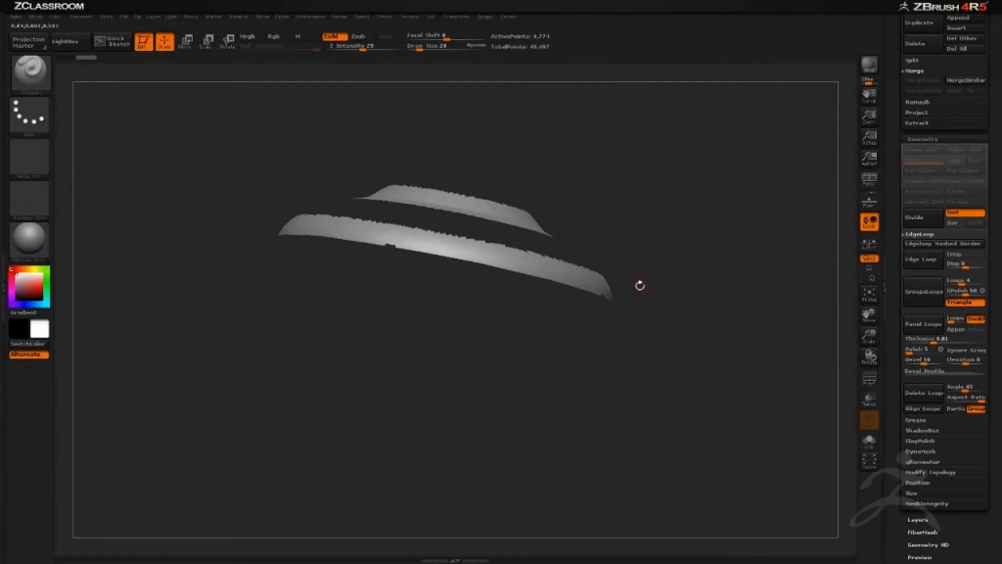
drag(609, 305, 589, 383)
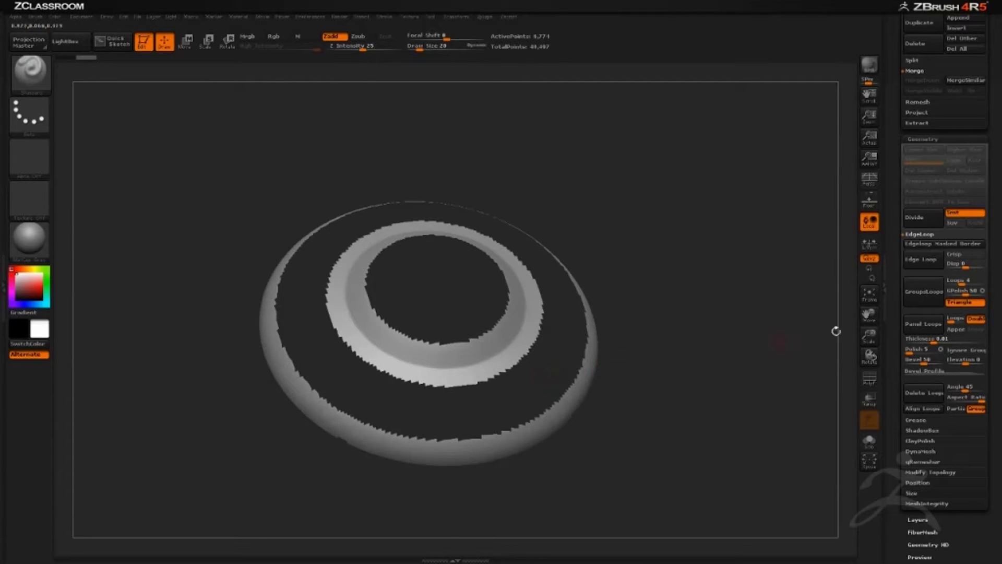
drag(965, 361, 947, 363)
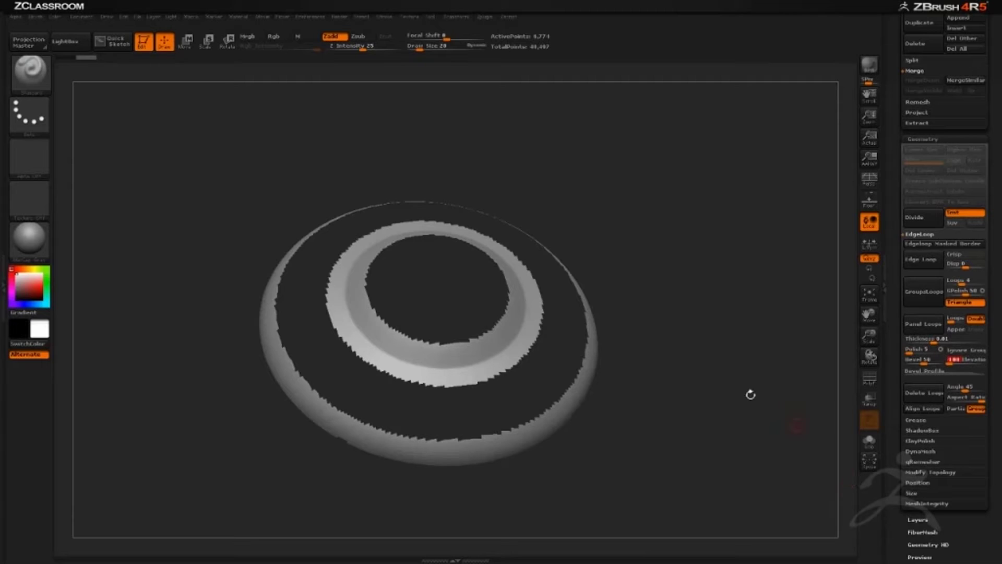
drag(650, 363, 648, 347)
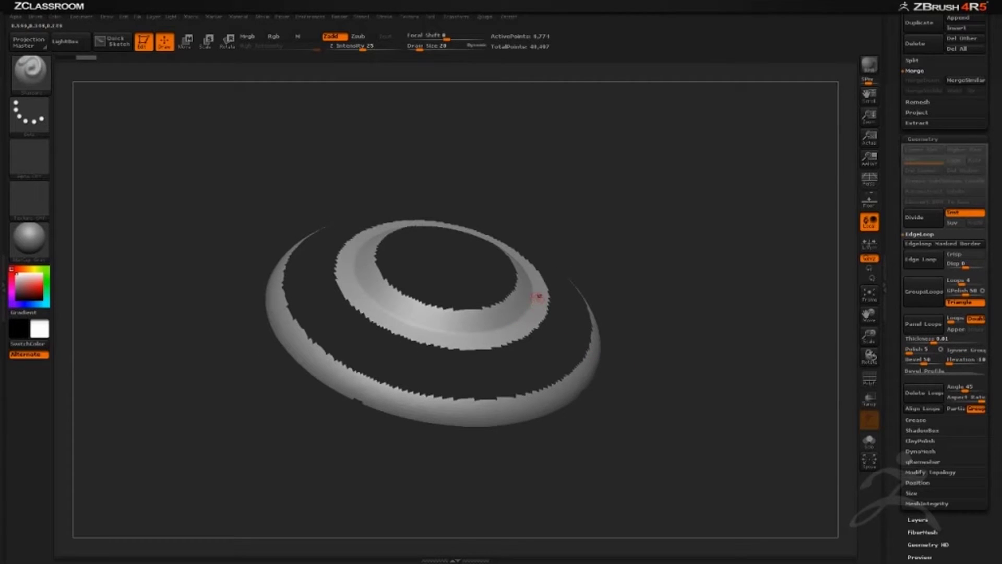
drag(589, 252, 596, 242)
drag(951, 361, 956, 360)
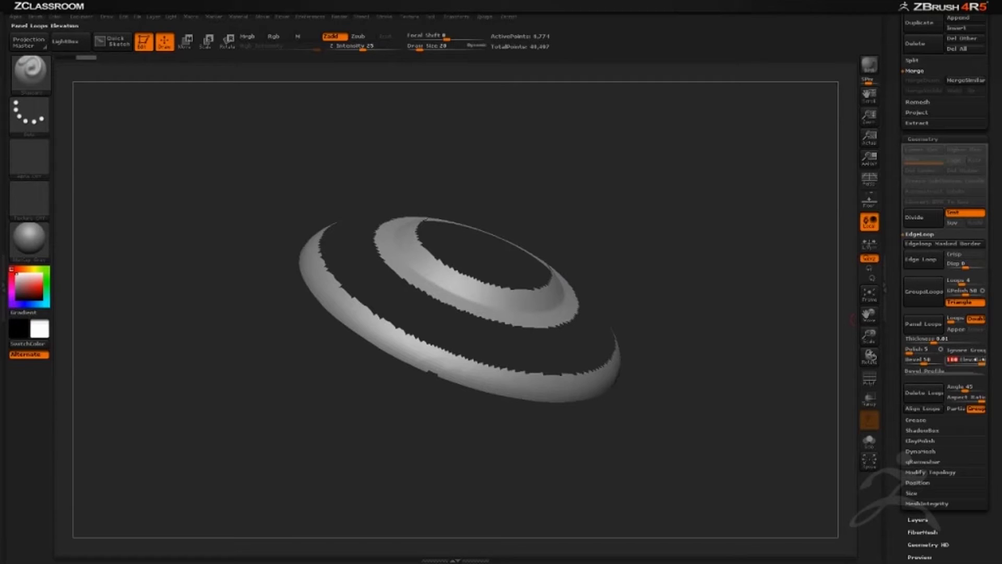
drag(581, 303, 700, 305)
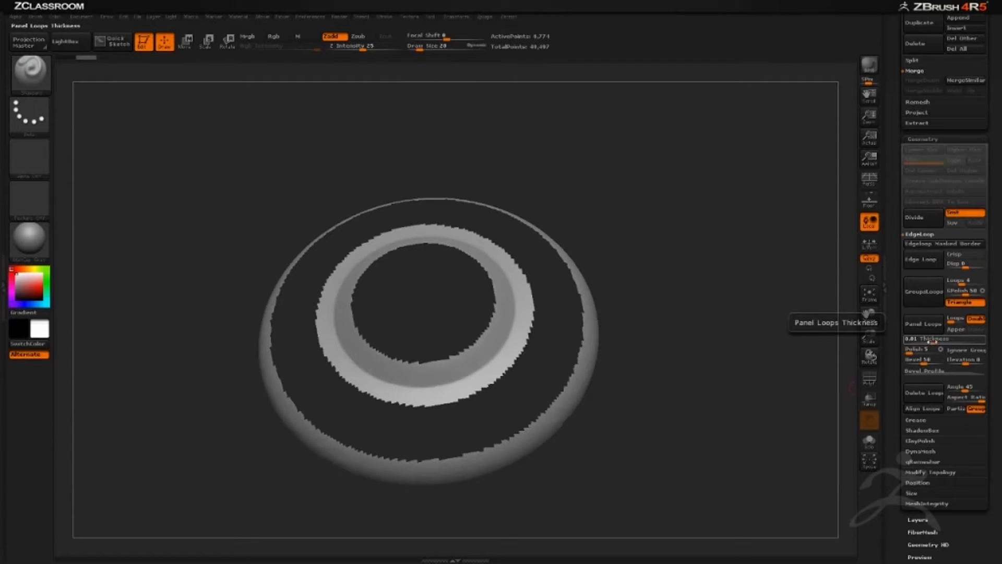
Set the Panel Loops Thickness to 0.05 and apply Panel Loops to the ring bands.
click(932, 342)
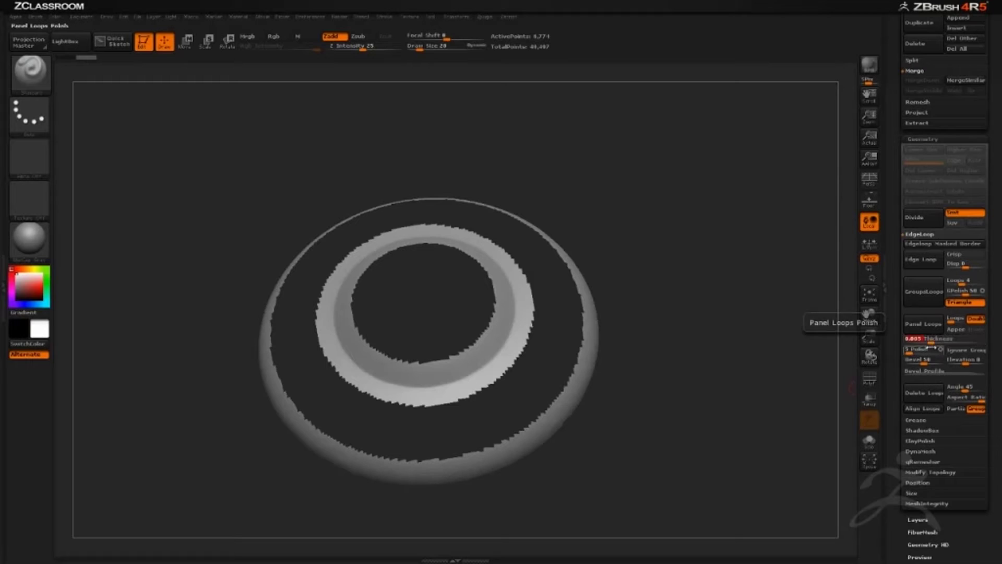
text(.0)
key(Return)
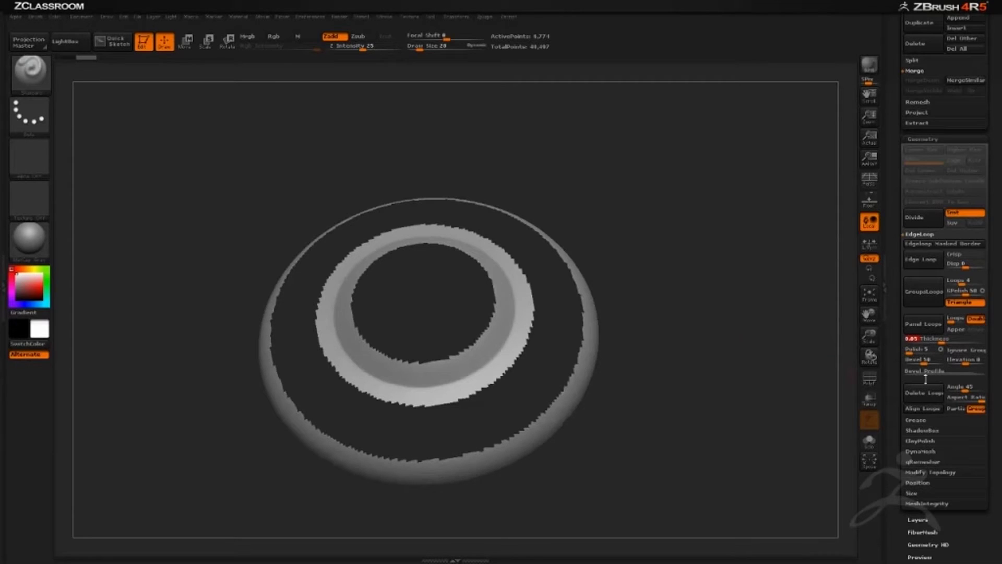
click(923, 327)
Examine the thickness and edges of the panelled ring bands from the front, the side and several tilted angles.
drag(732, 353, 783, 233)
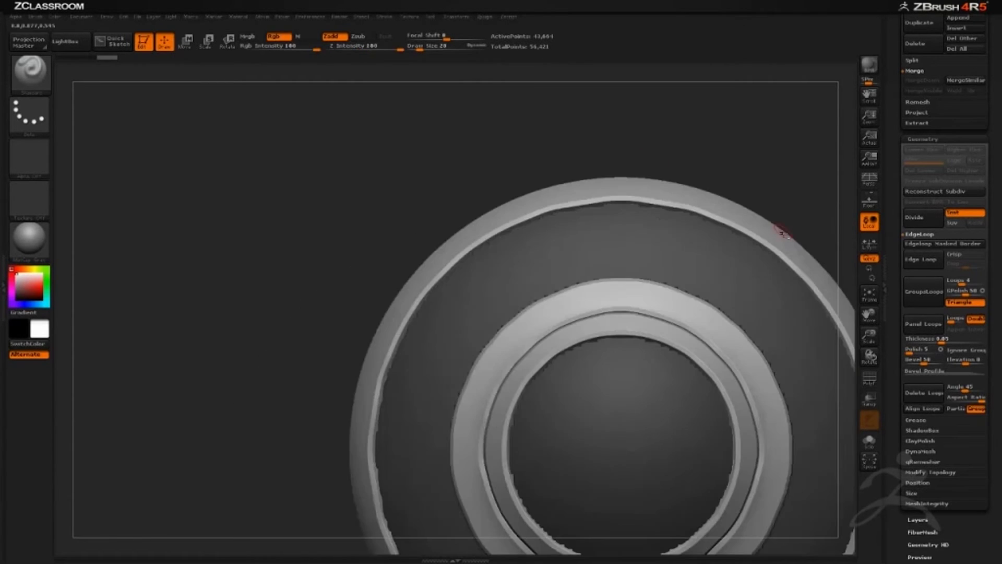
alt+drag(774, 189, 640, 201)
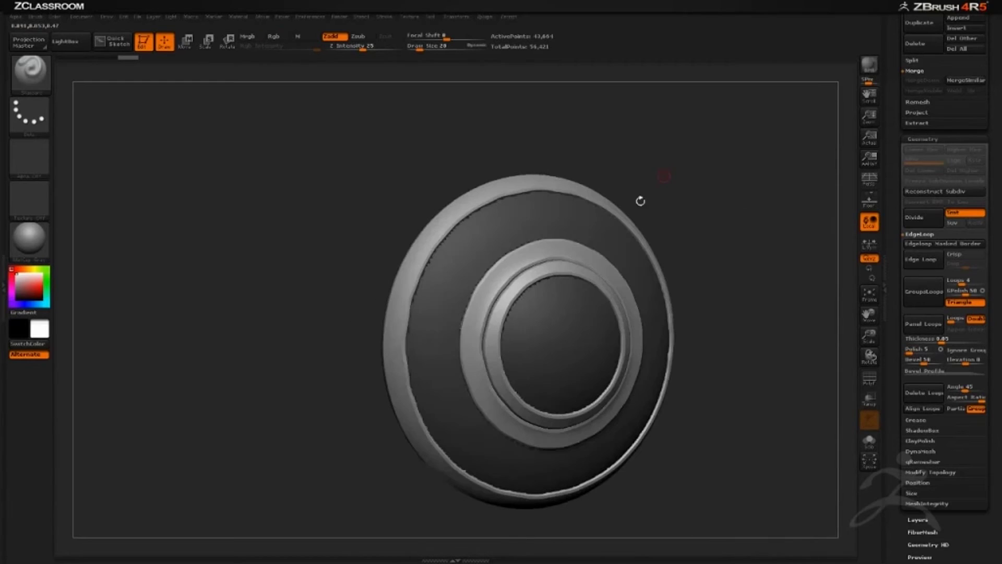
drag(418, 259, 565, 266)
drag(662, 177, 529, 353)
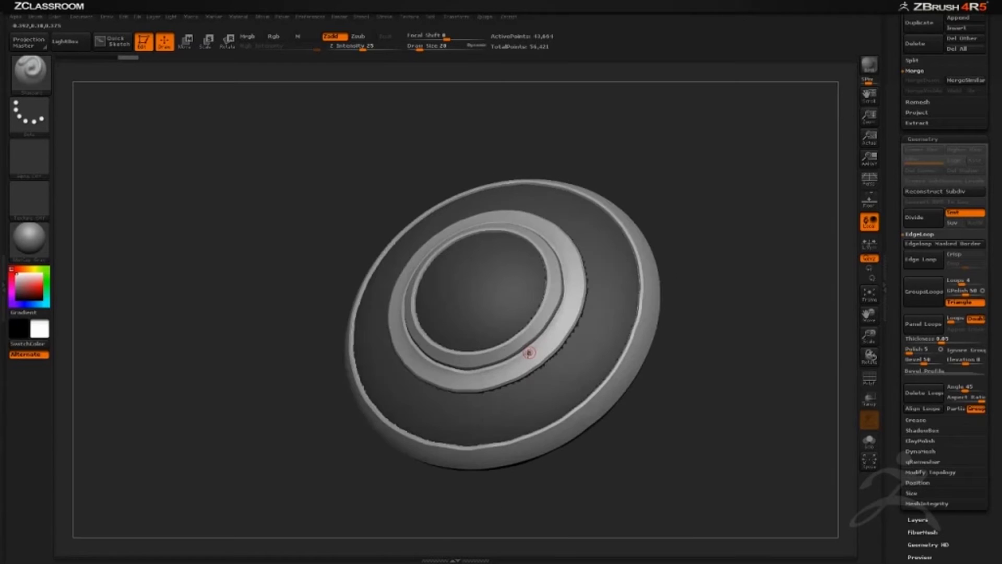
drag(735, 208, 632, 221)
mouse_move(677, 153)
mouse_down()
mouse_move(664, 179)
mouse_move(687, 168)
mouse_up()
drag(715, 162, 741, 174)
drag(744, 208, 638, 308)
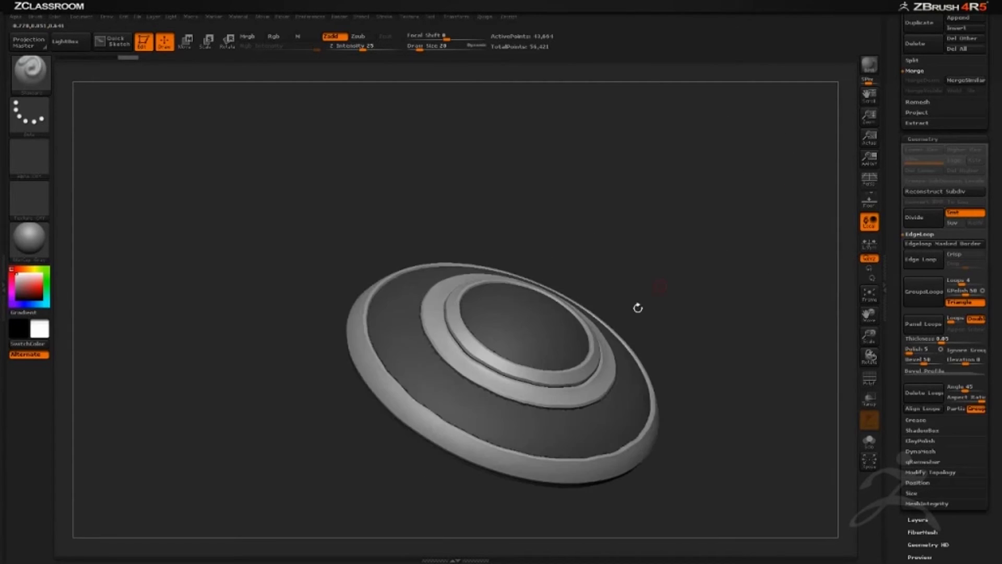
drag(643, 259, 731, 355)
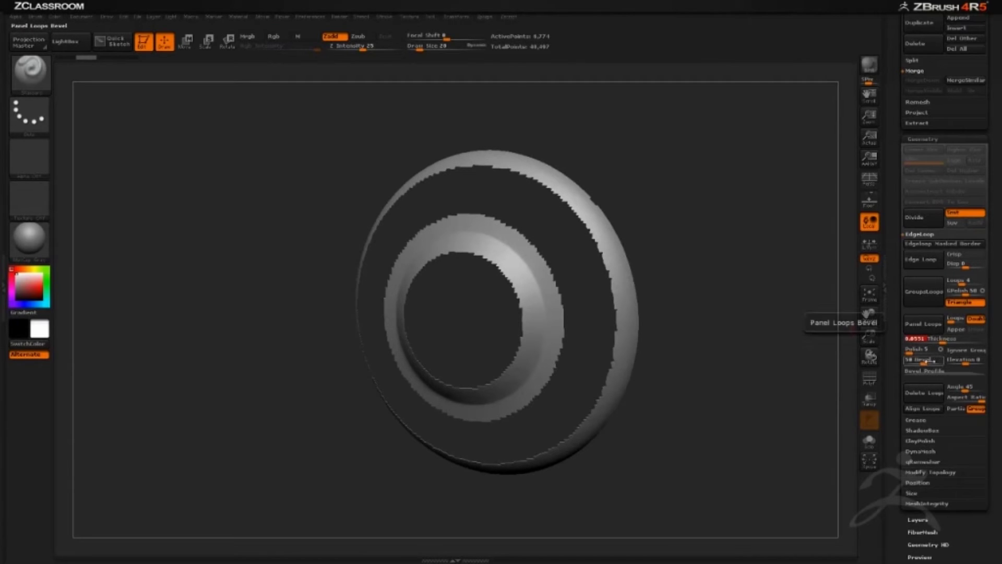
Apply Panel Loops to the original ring bands with a Thickness greater than 0.05 and check the outer rim.
click(923, 324)
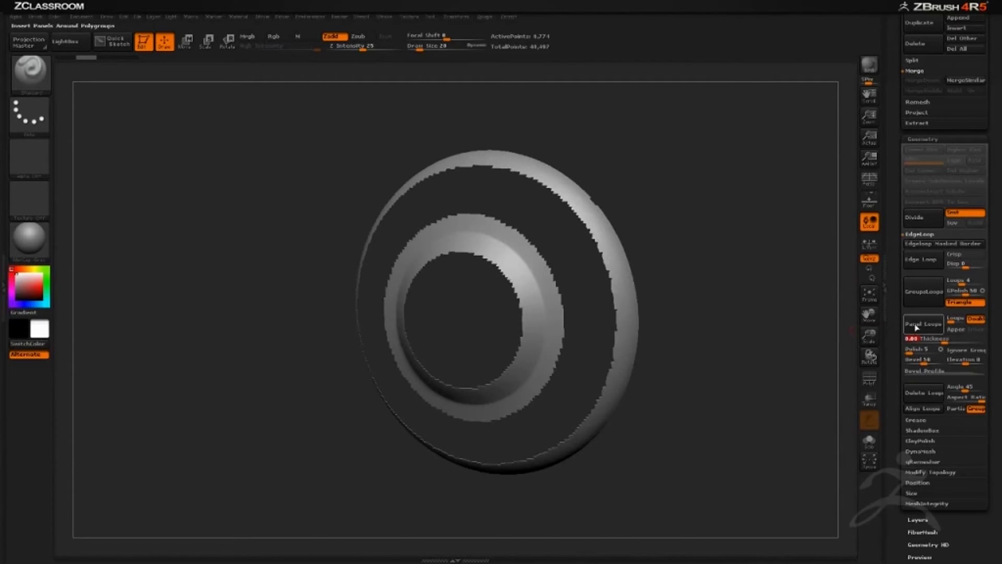
drag(731, 282, 401, 265)
drag(596, 191, 557, 221)
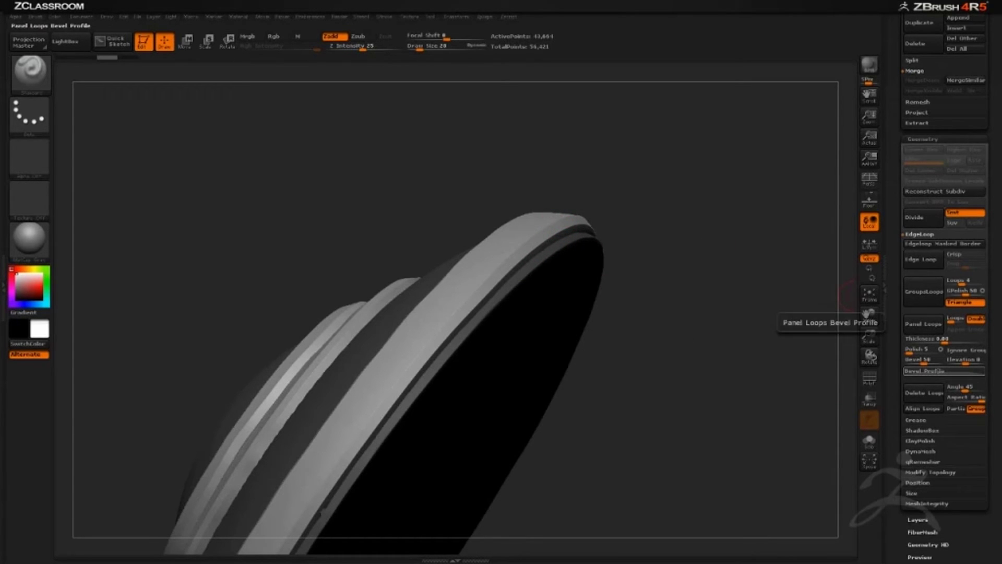
Open the Panel Loops Bevel Profile curve and compare its shape with the bevelled edge of the outer ring band.
click(931, 370)
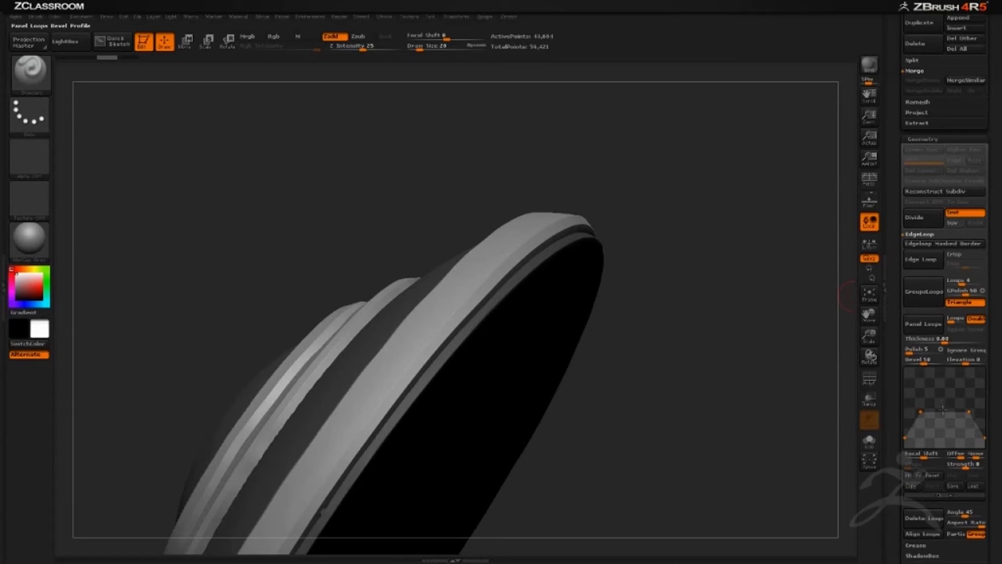
drag(727, 309, 812, 358)
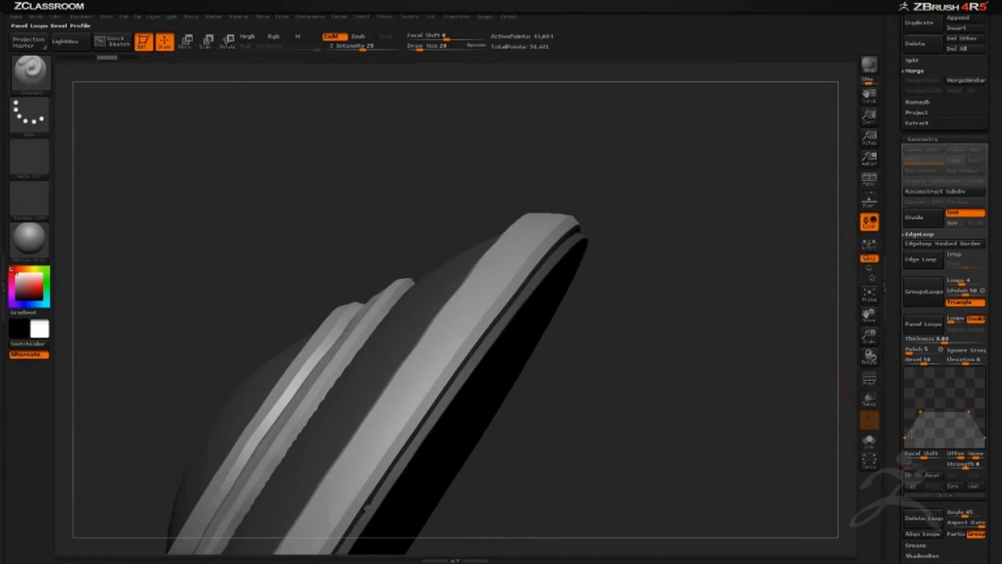
drag(794, 396, 542, 317)
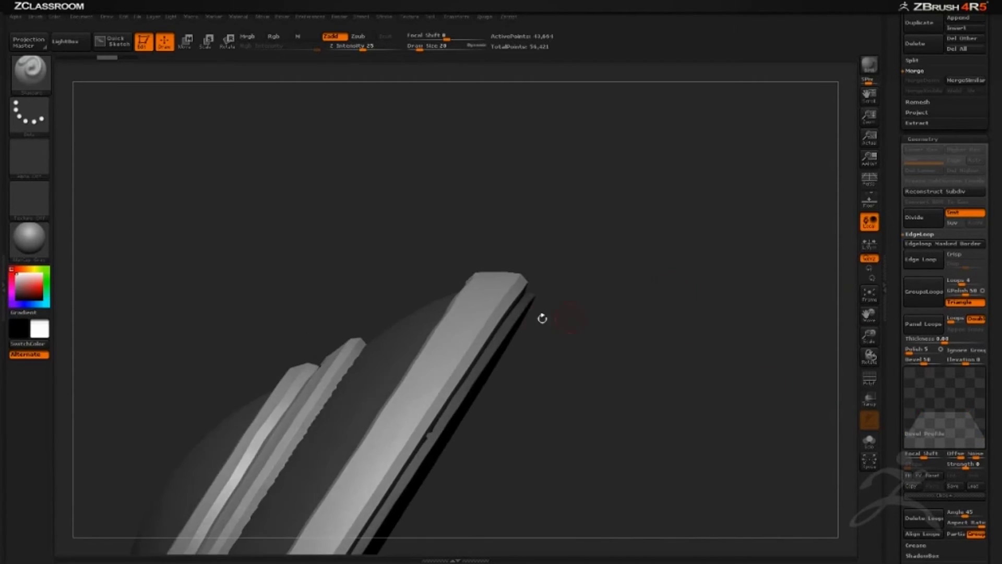
mouse_move(931, 408)
drag(544, 282, 524, 292)
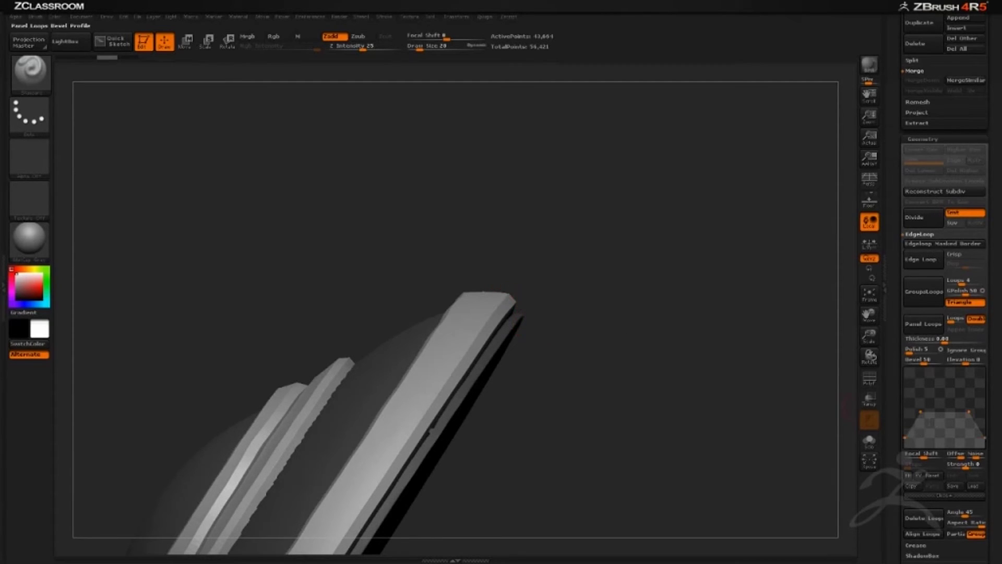
drag(688, 310, 543, 272)
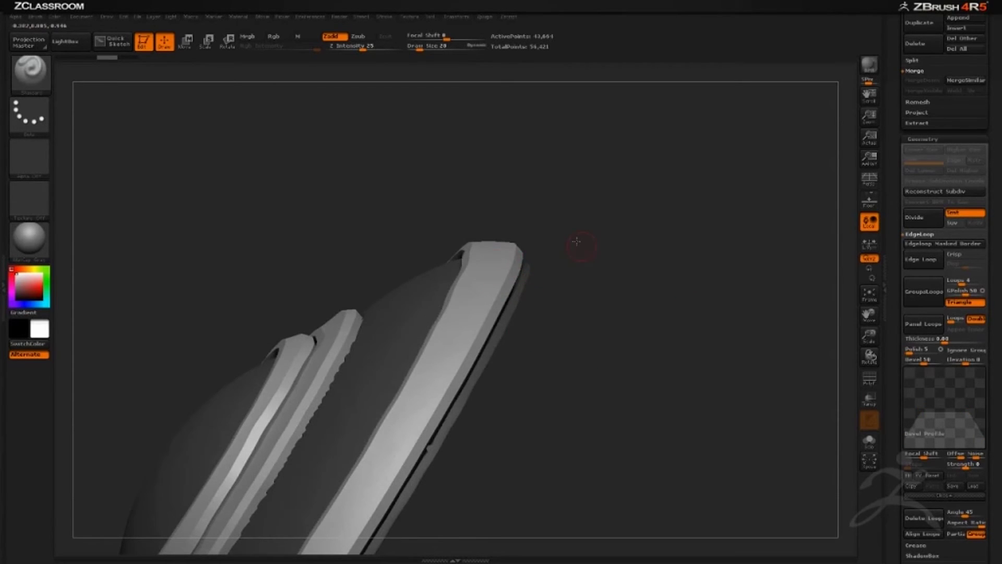
drag(576, 241, 532, 333)
drag(763, 417, 739, 396)
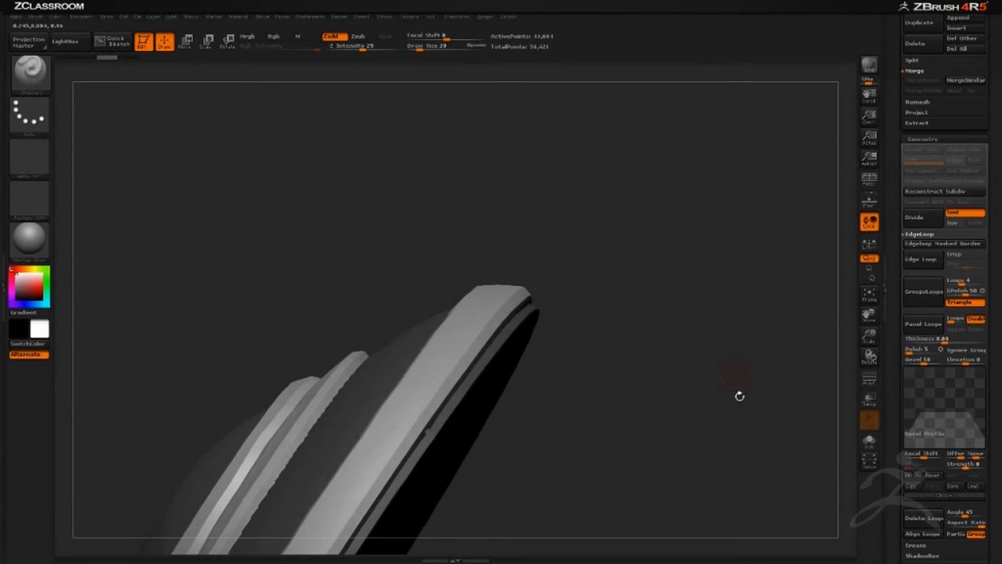
Undo the Panel Loops on the ring bands and reshape the Bevel Profile curve into a rounded arch.
key(ctrl+z)
drag(566, 306, 602, 275)
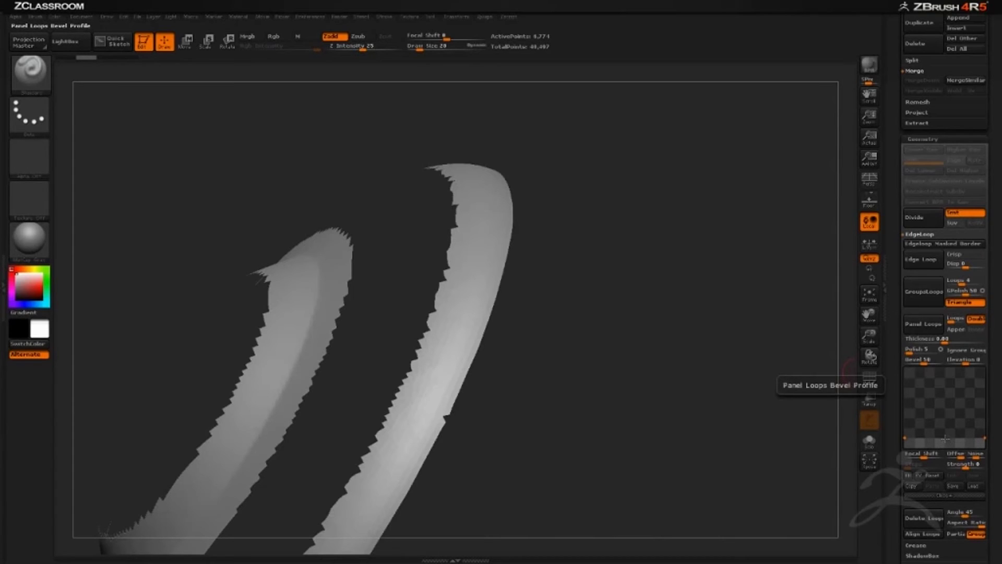
drag(944, 440, 944, 408)
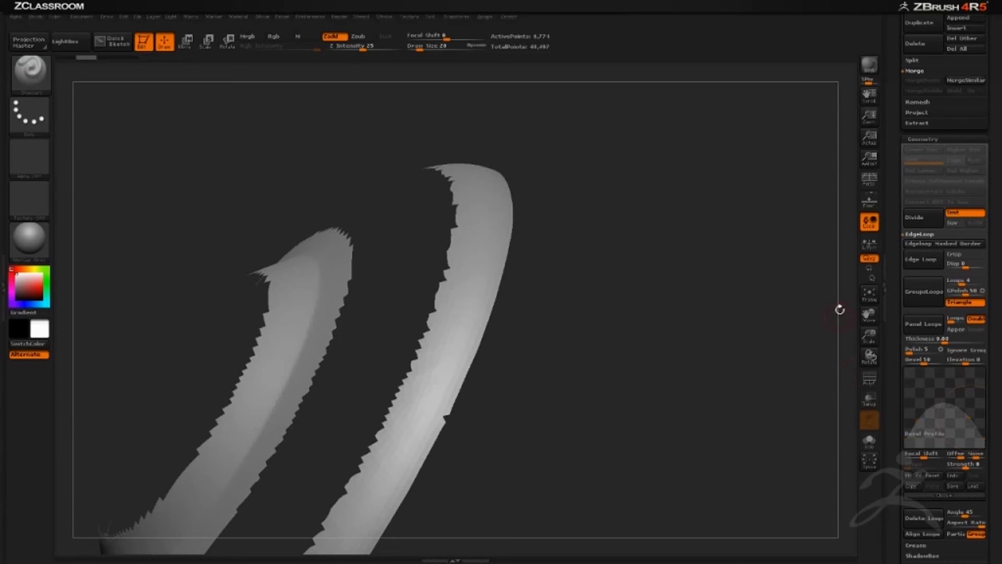
Apply Panel Loops to the ring bands with the rounded Bevel Profile and inspect the new edges from several angles.
click(907, 329)
drag(696, 358, 673, 290)
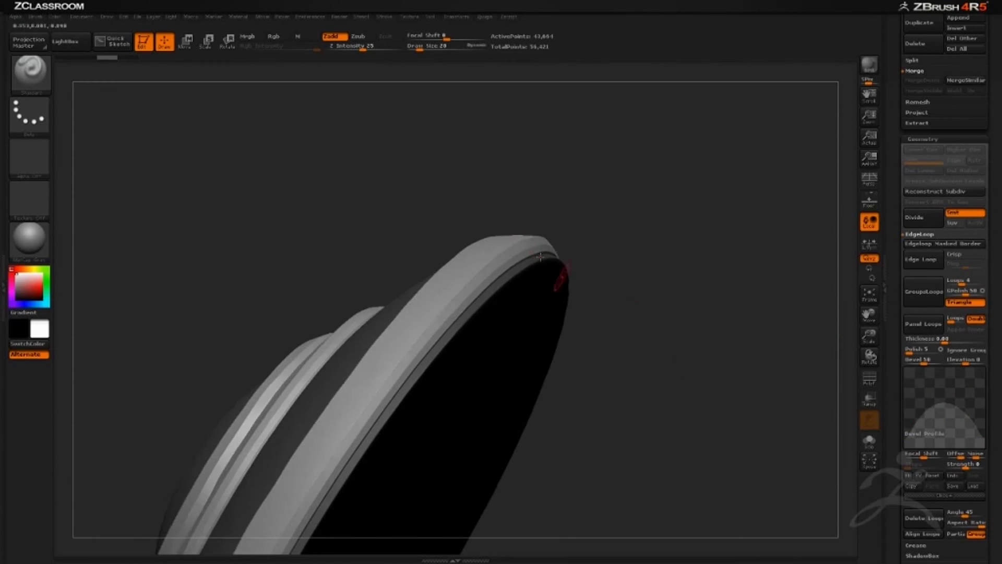
mouse_move(533, 231)
mouse_down()
mouse_move(629, 215)
mouse_move(620, 349)
mouse_move(588, 271)
mouse_move(626, 219)
mouse_move(619, 261)
mouse_move(643, 328)
mouse_up()
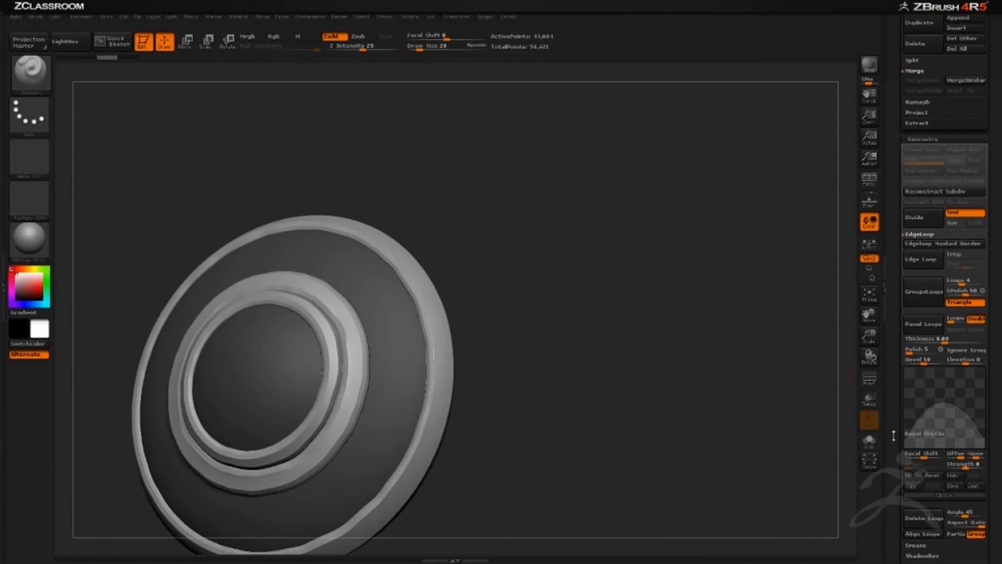
alt+drag(742, 342, 620, 319)
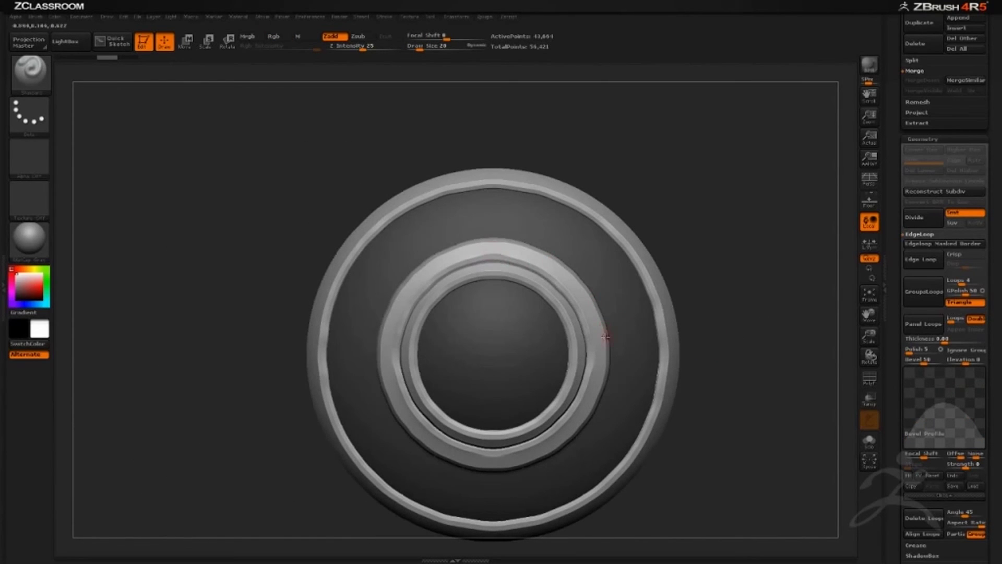
drag(600, 188, 511, 162)
drag(706, 213, 632, 343)
drag(643, 225, 530, 177)
drag(509, 261, 741, 309)
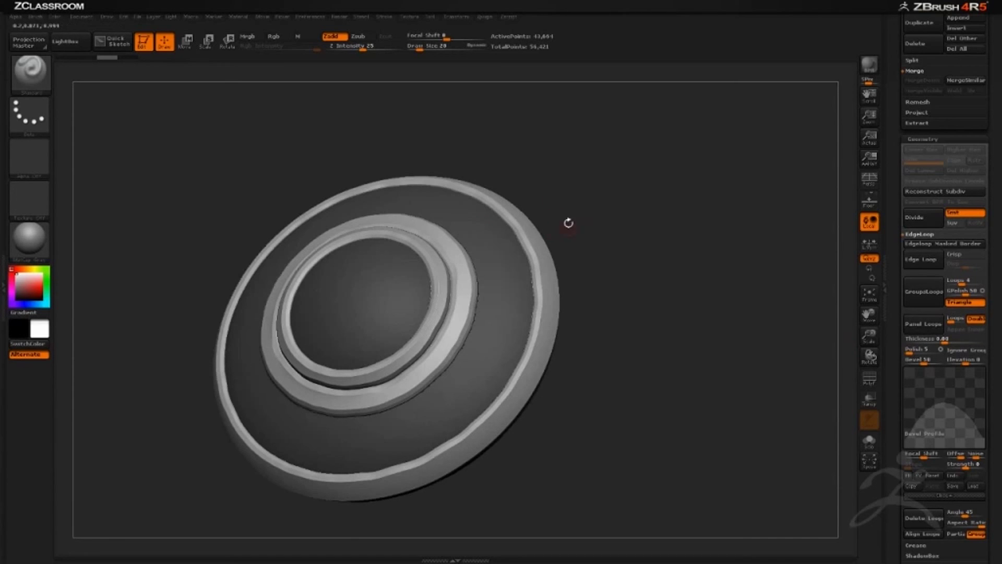
drag(568, 222, 500, 245)
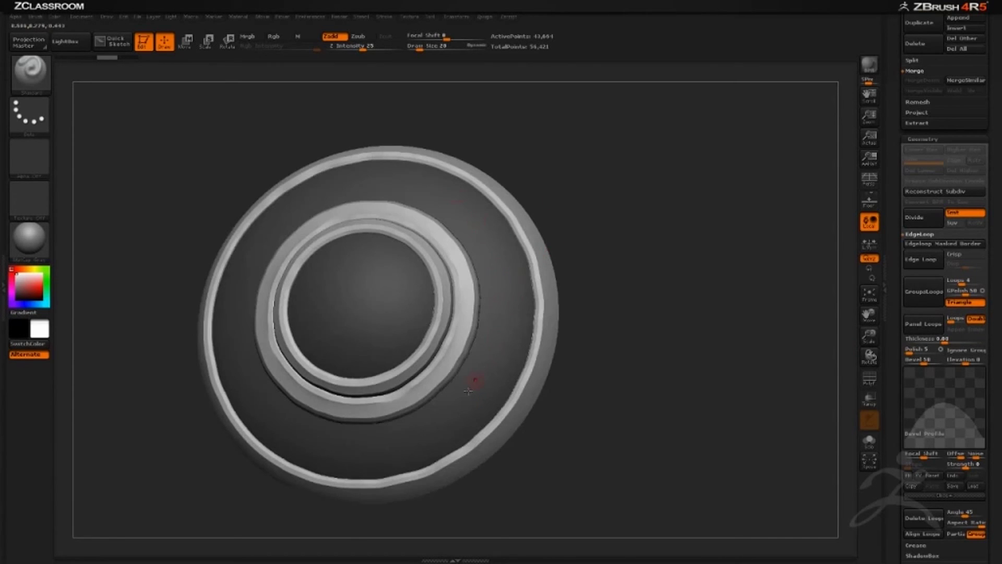
Clear the mask, and hide the wide surface between the ring bands and the central disc so only the thick bands show.
ctrl+drag(588, 125, 682, 432)
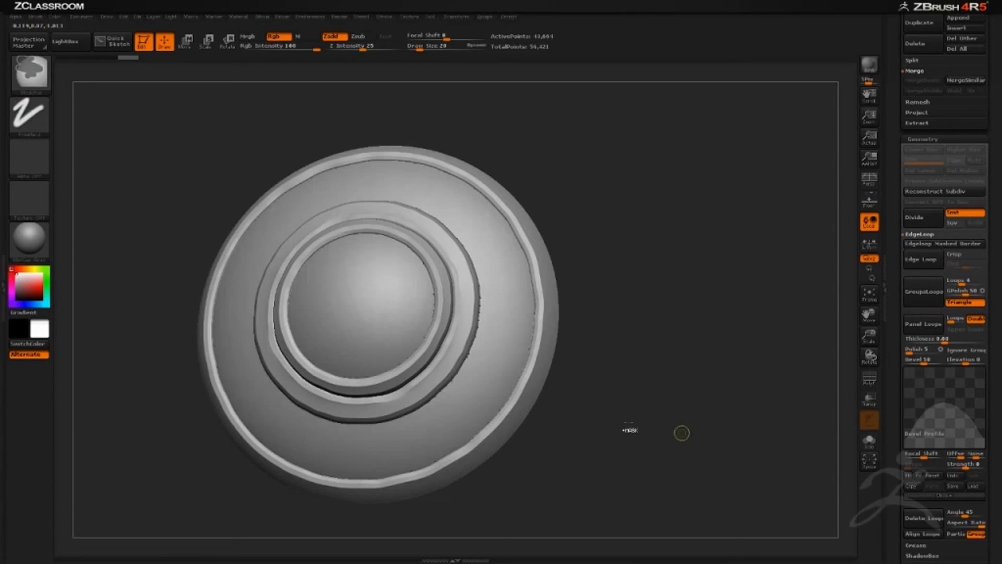
ctrl+shift+click(504, 298)
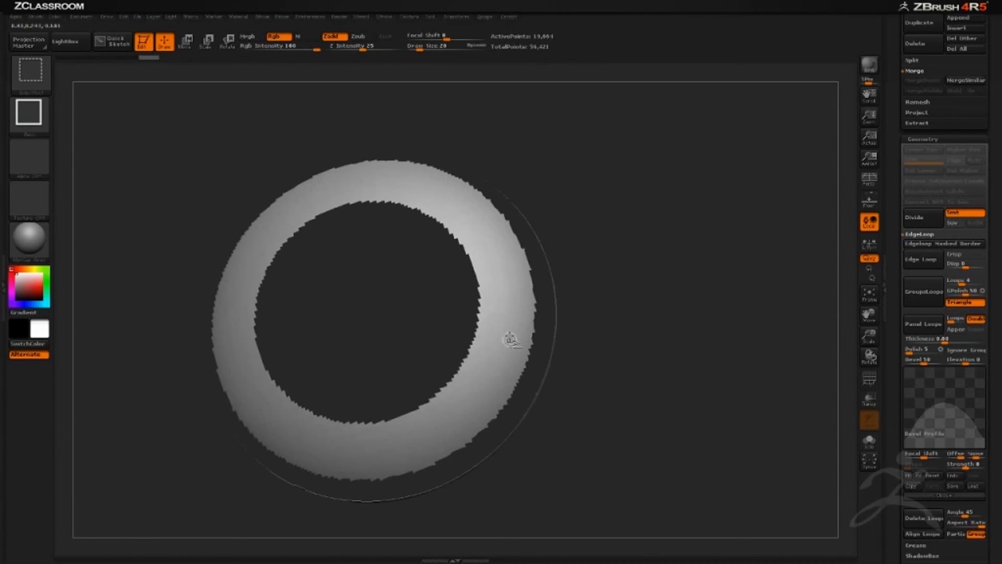
ctrl+shift+click(512, 339)
ctrl+shift+click(383, 333)
Delete the hidden geometry with Modify Topology's Del Hidden and turn on the polyframe of the remaining rings.
mouse_move(608, 272)
mouse_down()
mouse_move(620, 264)
mouse_move(585, 269)
mouse_move(616, 271)
mouse_move(600, 272)
mouse_move(677, 206)
mouse_move(606, 213)
mouse_move(735, 274)
mouse_up()
drag(893, 341, 897, 412)
click(922, 355)
click(922, 269)
drag(680, 433, 783, 410)
click(869, 378)
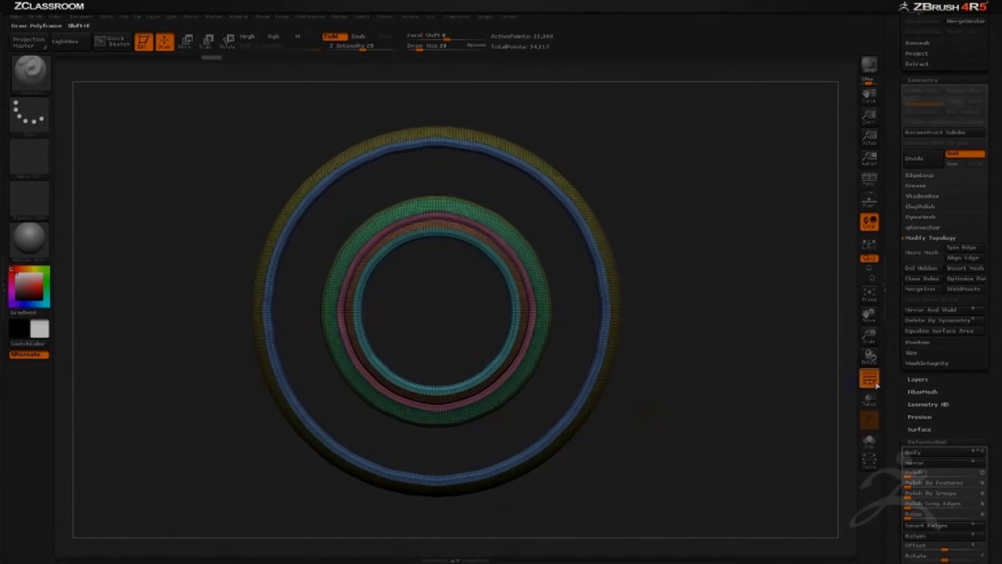